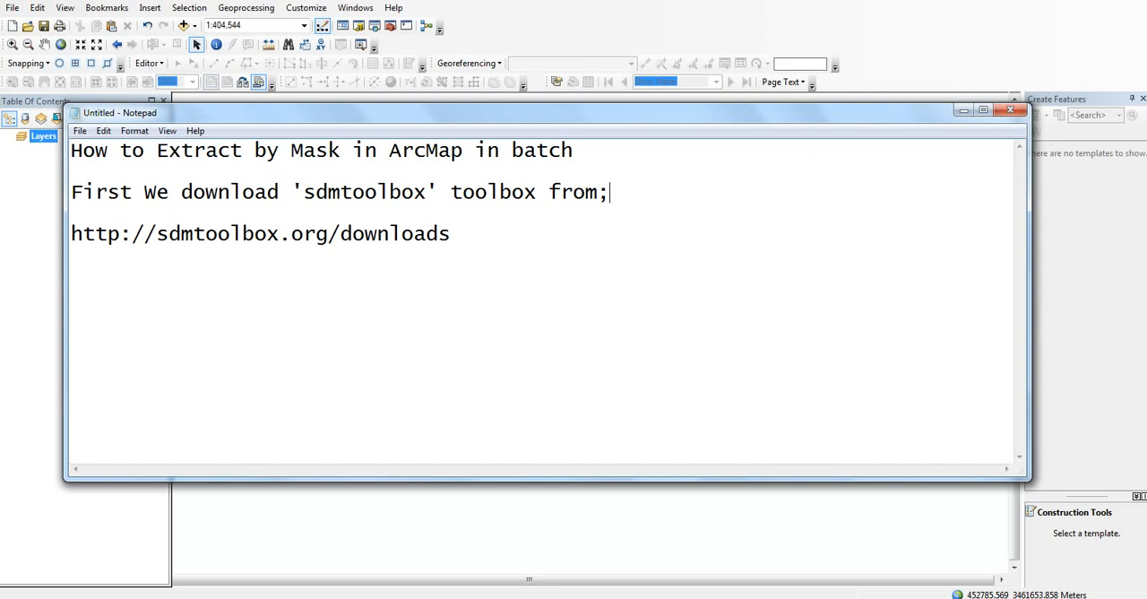
Step: Switch from the Notepad notes to the web browser and view the SDMtoolbox downloads page at sdmtoolbox.org/downloads
drag(536, 191, 120, 191)
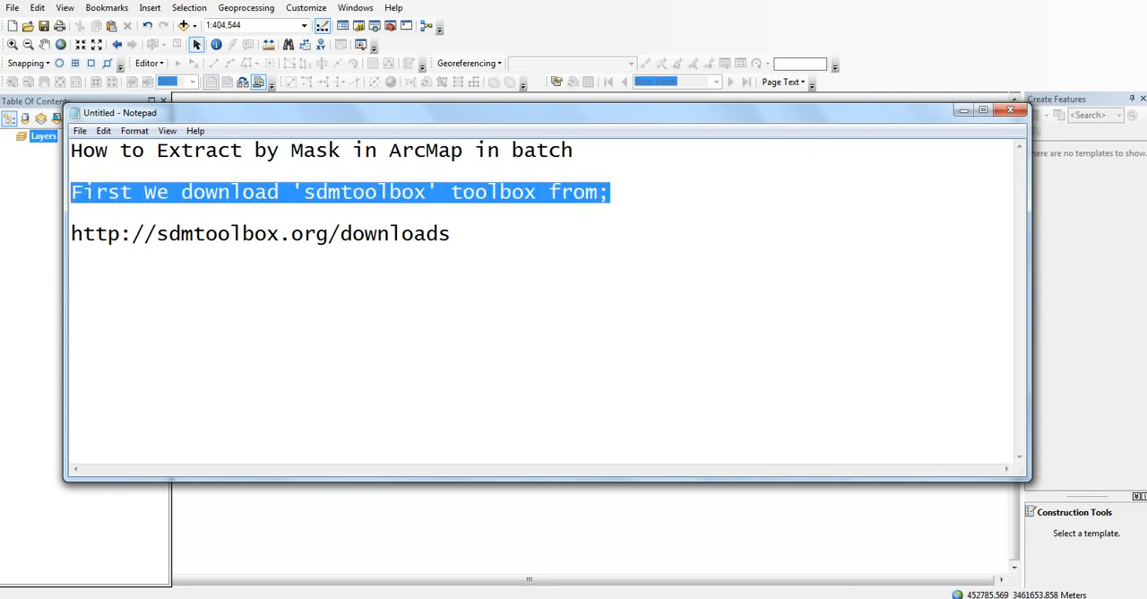
click(402, 234)
drag(450, 234, 72, 214)
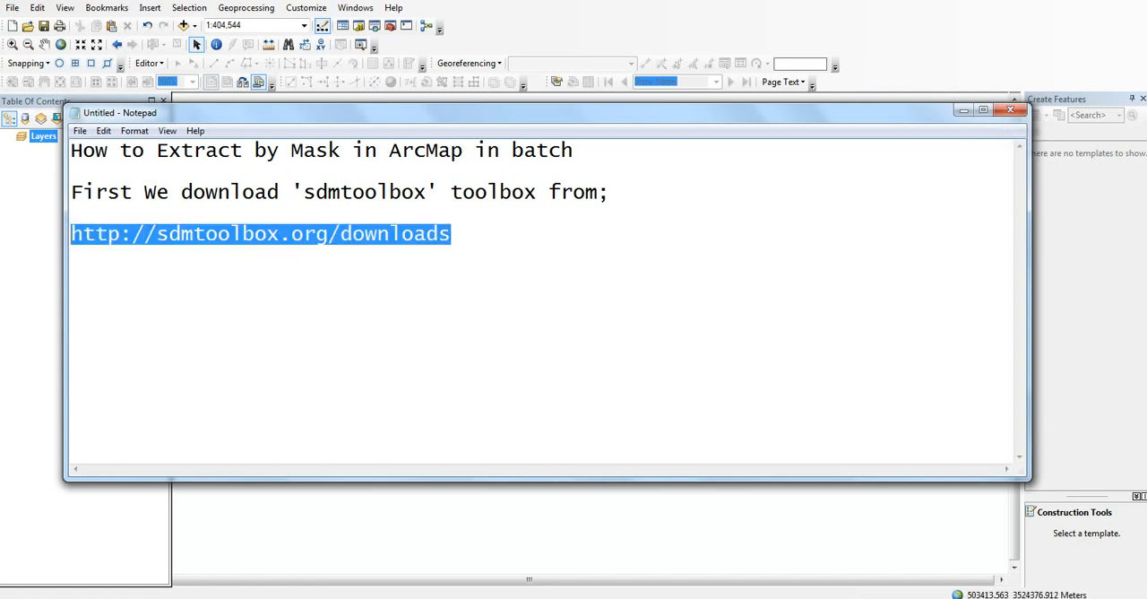
click(964, 110)
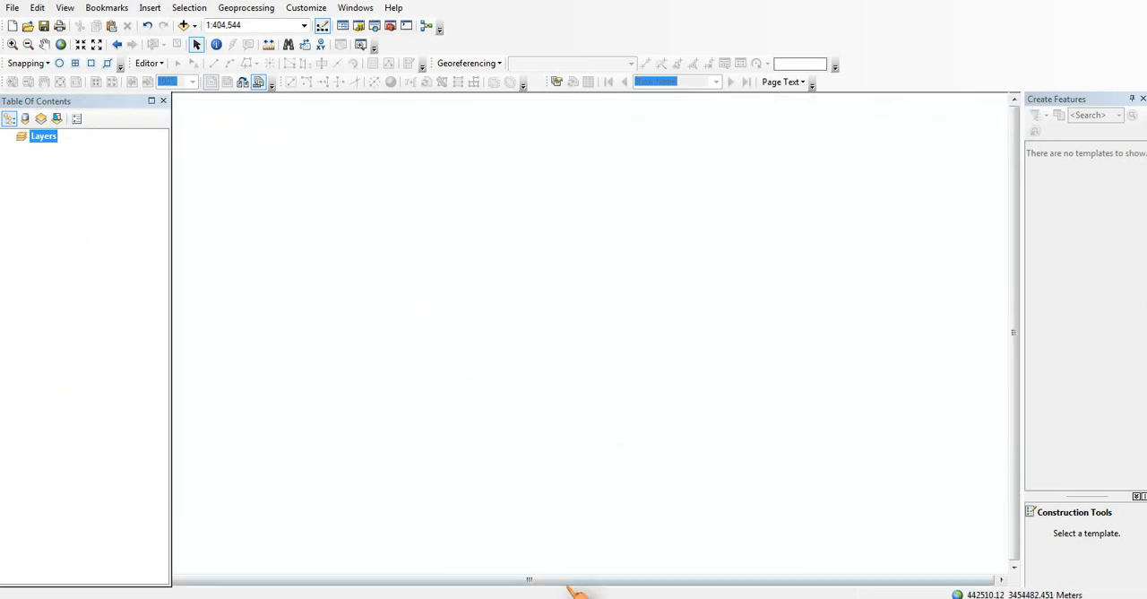
mouse_move(687, 598)
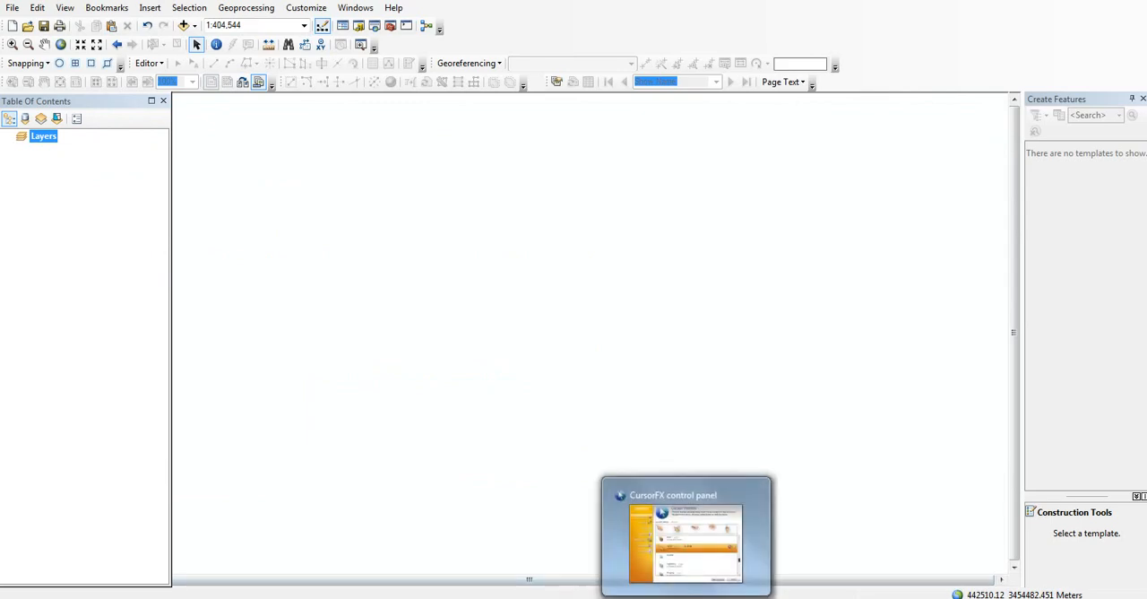
click(387, 598)
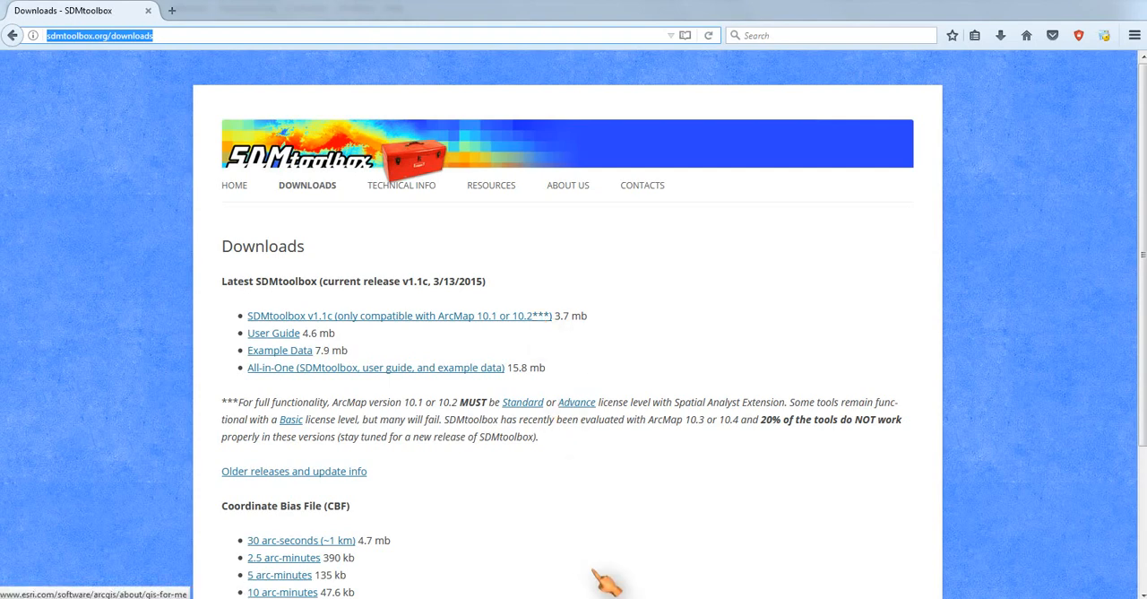
Step: In Windows Explorer, extract the SDMtoolbox archive on drive D: into its own SDMtoolbox folder
click(538, 502)
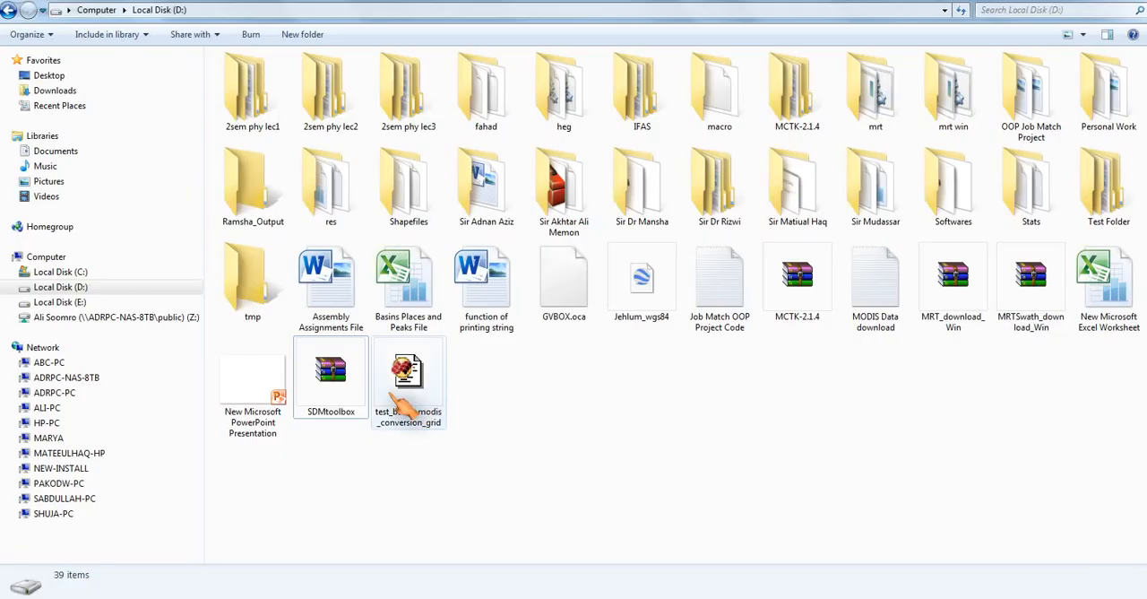
click(332, 382)
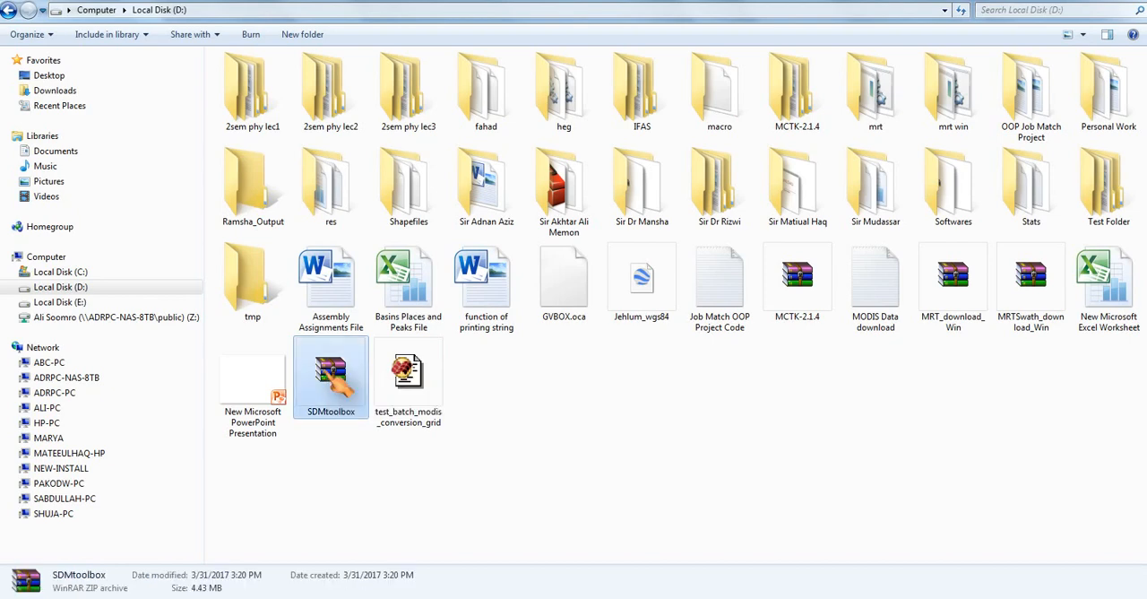
right_click(327, 371)
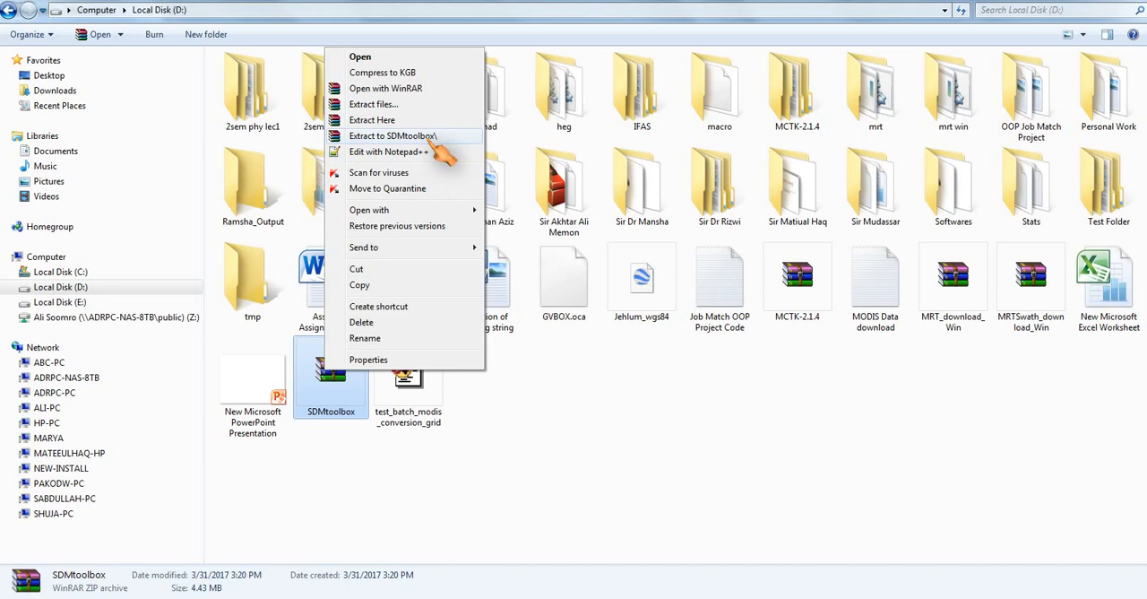
click(438, 139)
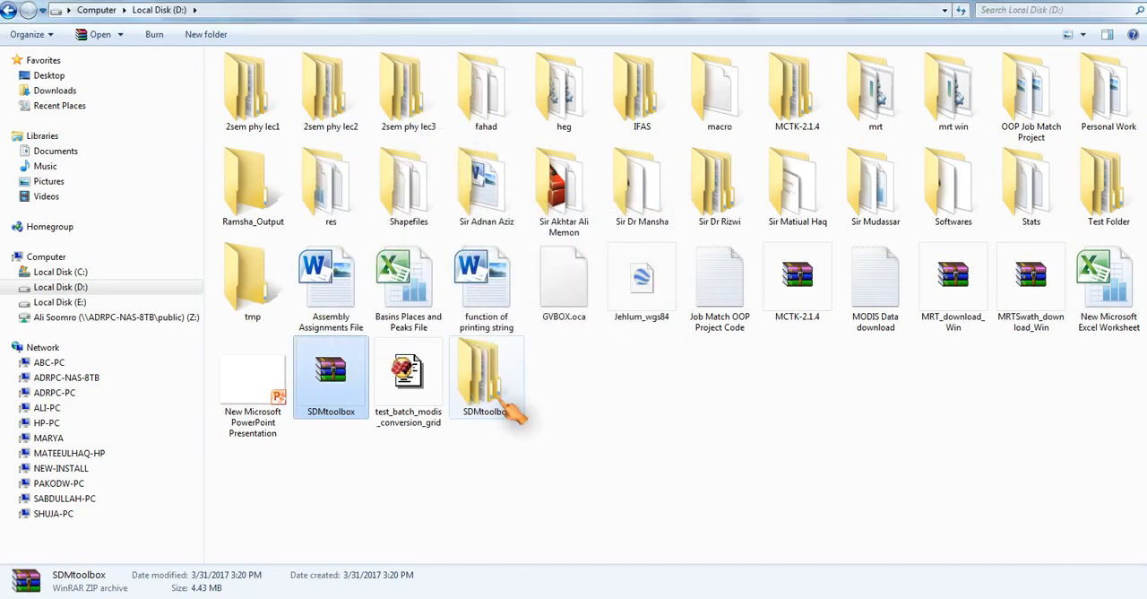
Step: Look inside the extracted SDMtoolbox folder and its subfolder for the ArcGIS toolbox file, and return to drive D:
double_click(496, 390)
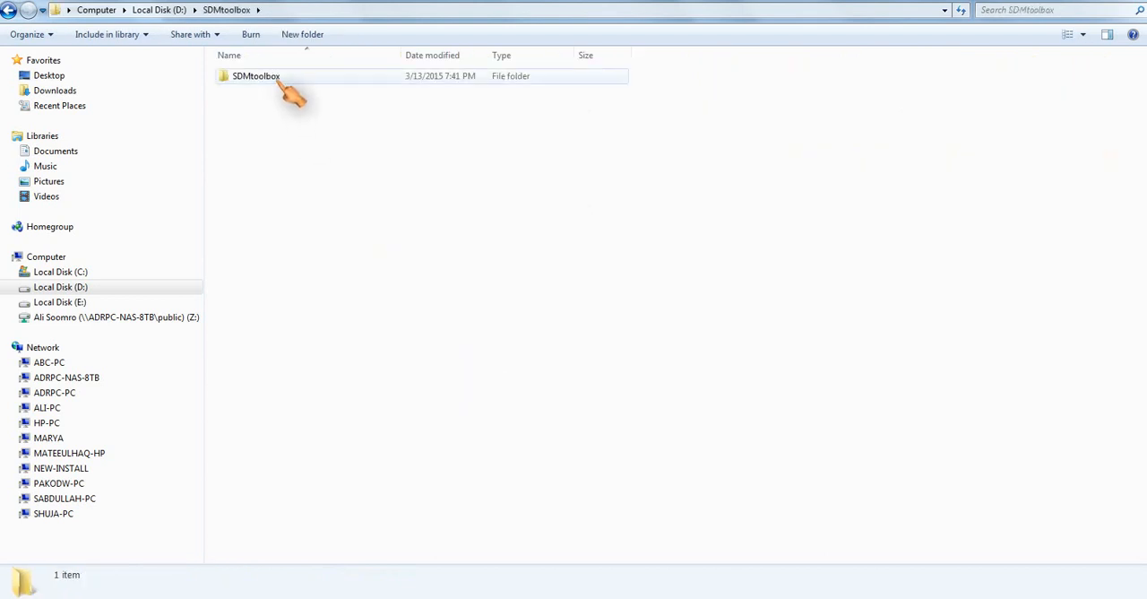
double_click(273, 77)
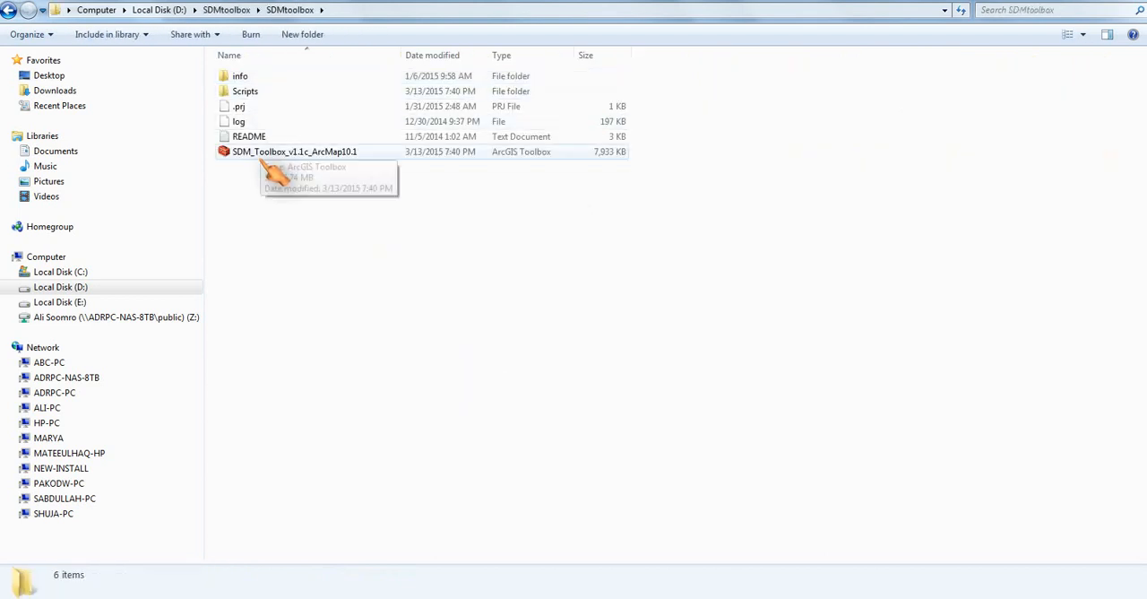
click(8, 10)
click(8, 11)
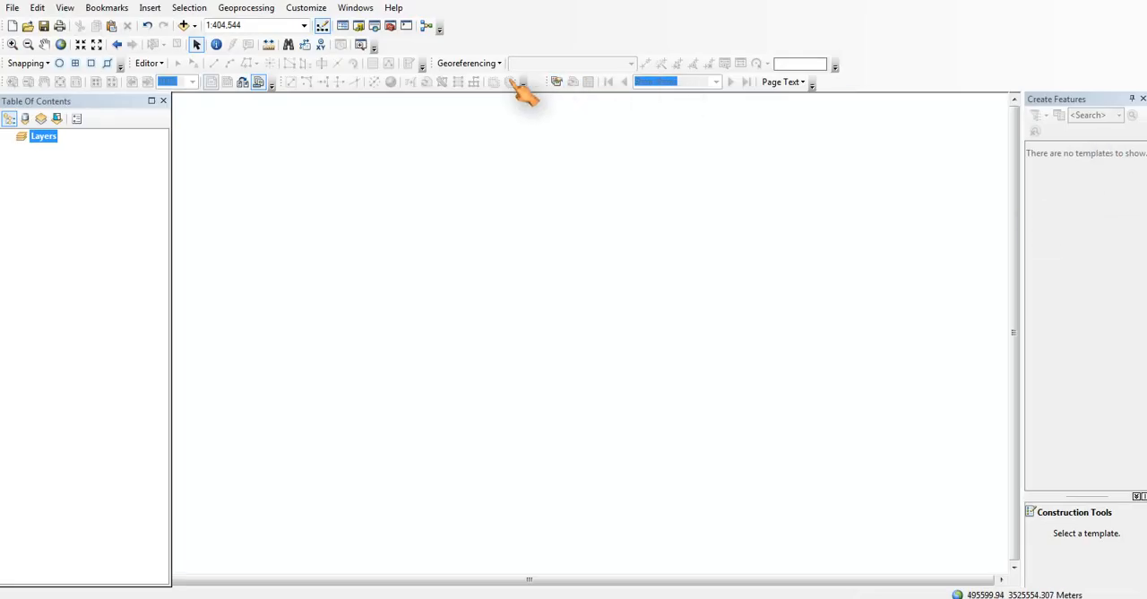
Step: In ArcMap, add the toolbox SDM_Toolbox_v1.1c_ArcMap10.1.tbx from D:\SDMtoolbox\SDMtoolbox to ArcToolbox
click(391, 26)
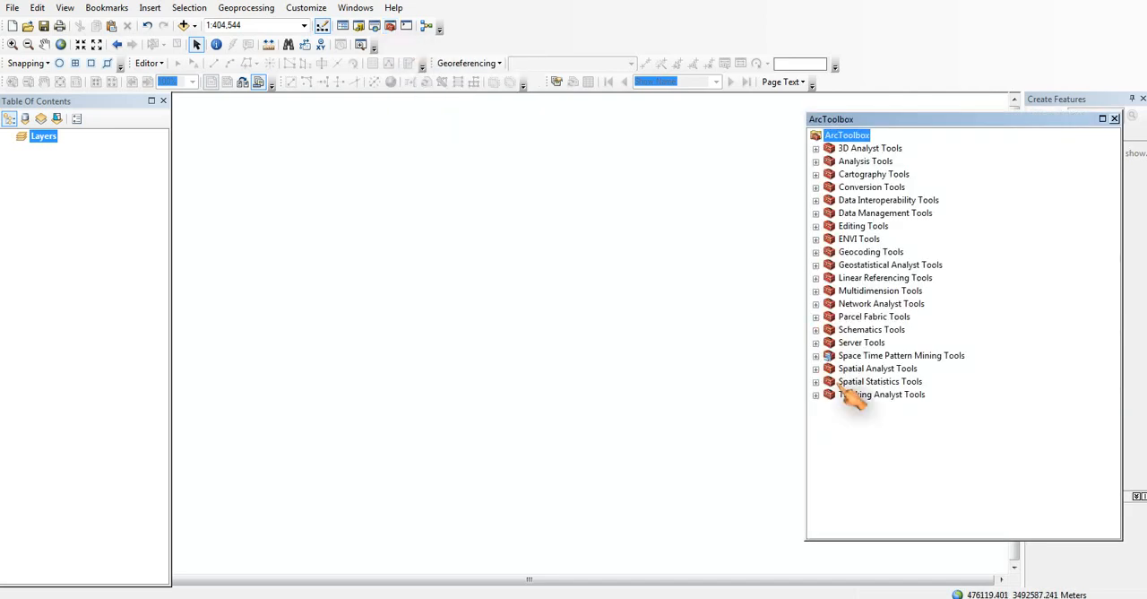
right_click(853, 429)
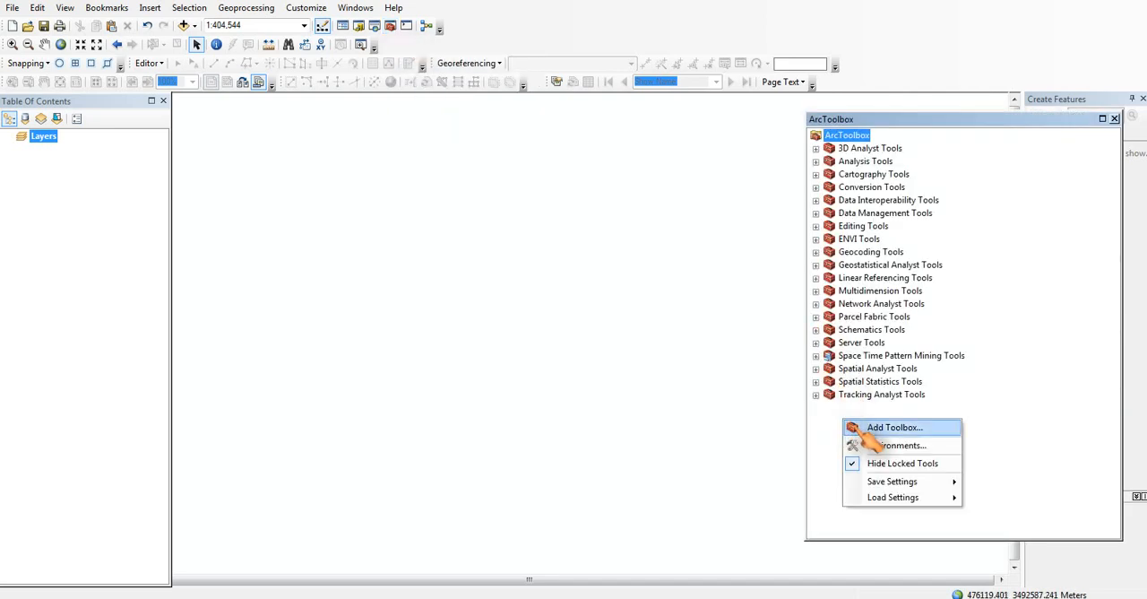
click(865, 428)
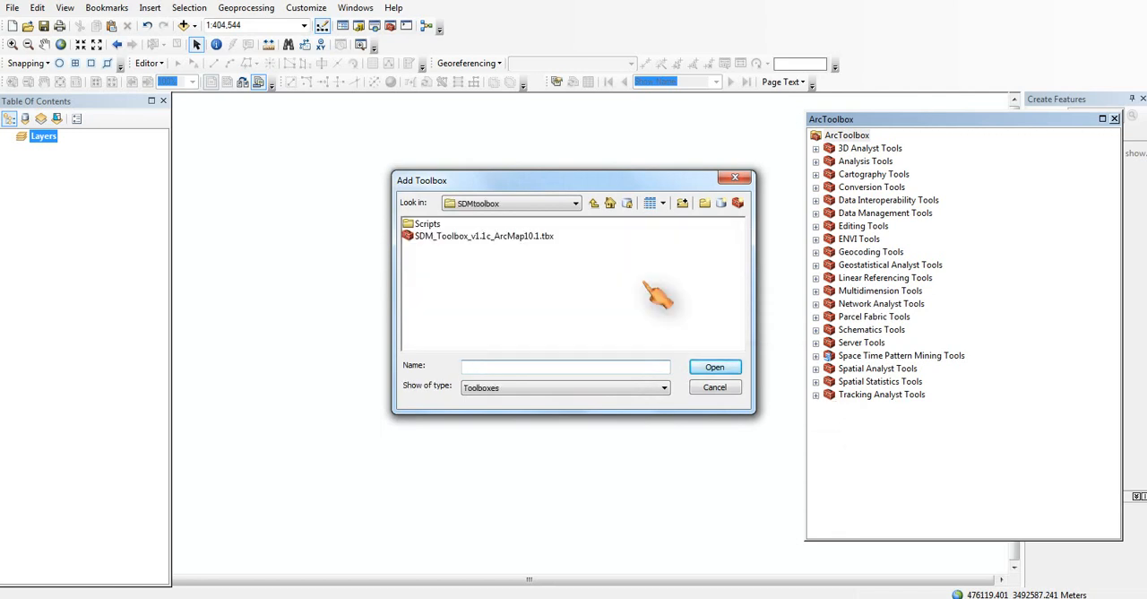
click(576, 203)
click(491, 254)
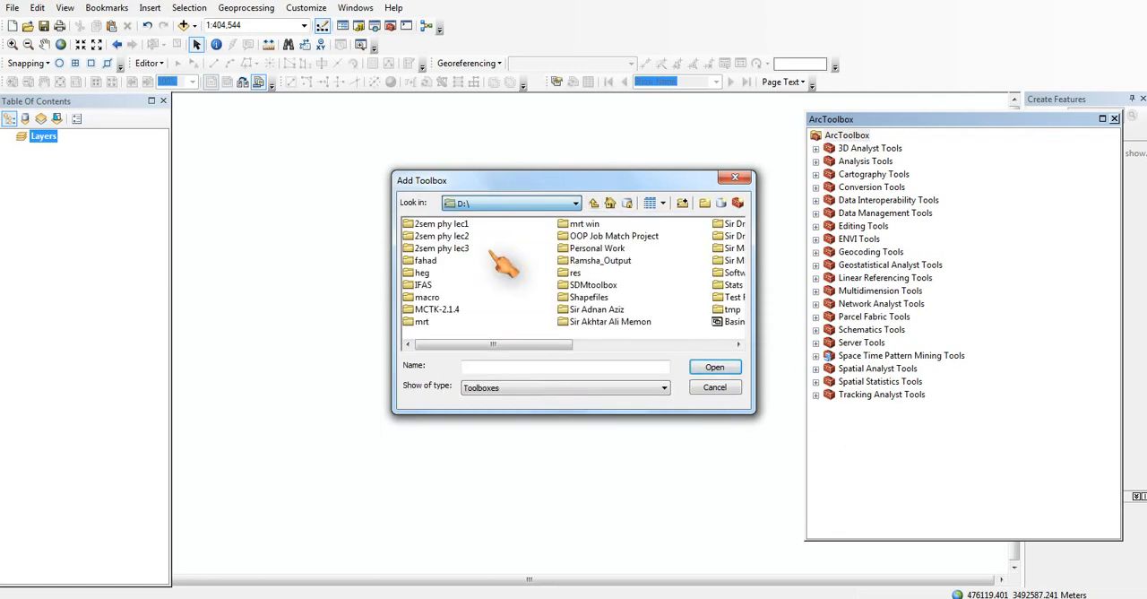
double_click(606, 287)
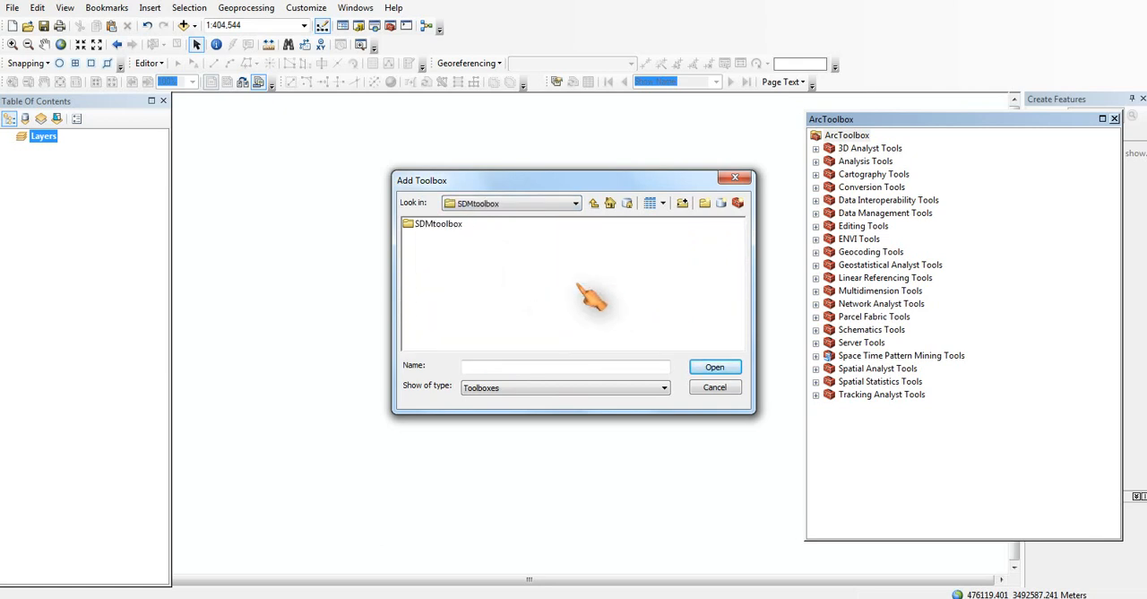
double_click(457, 226)
click(489, 238)
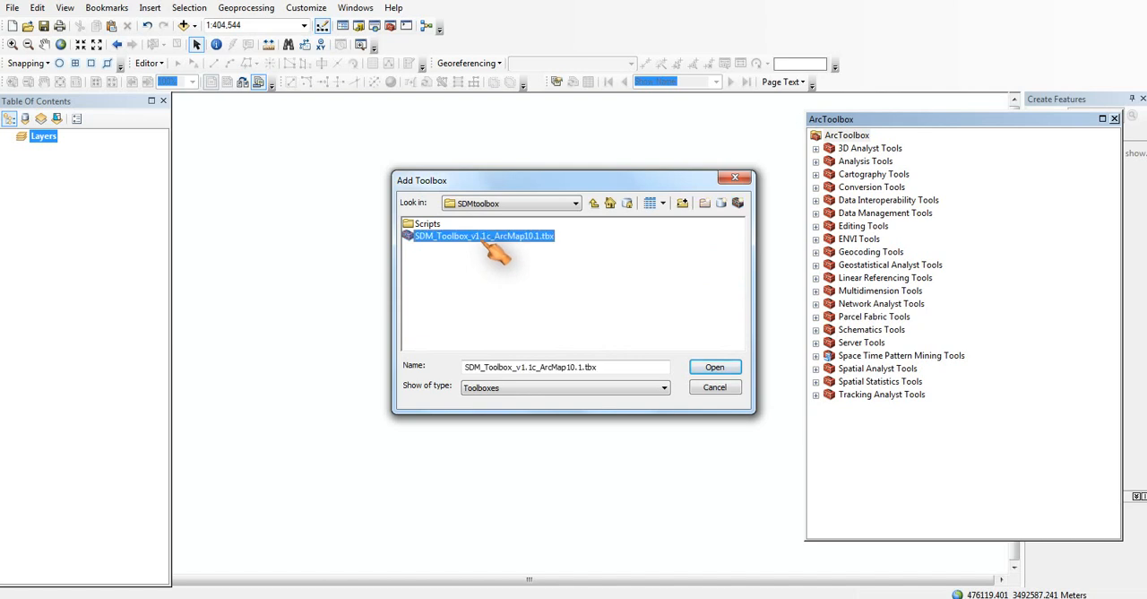
click(708, 369)
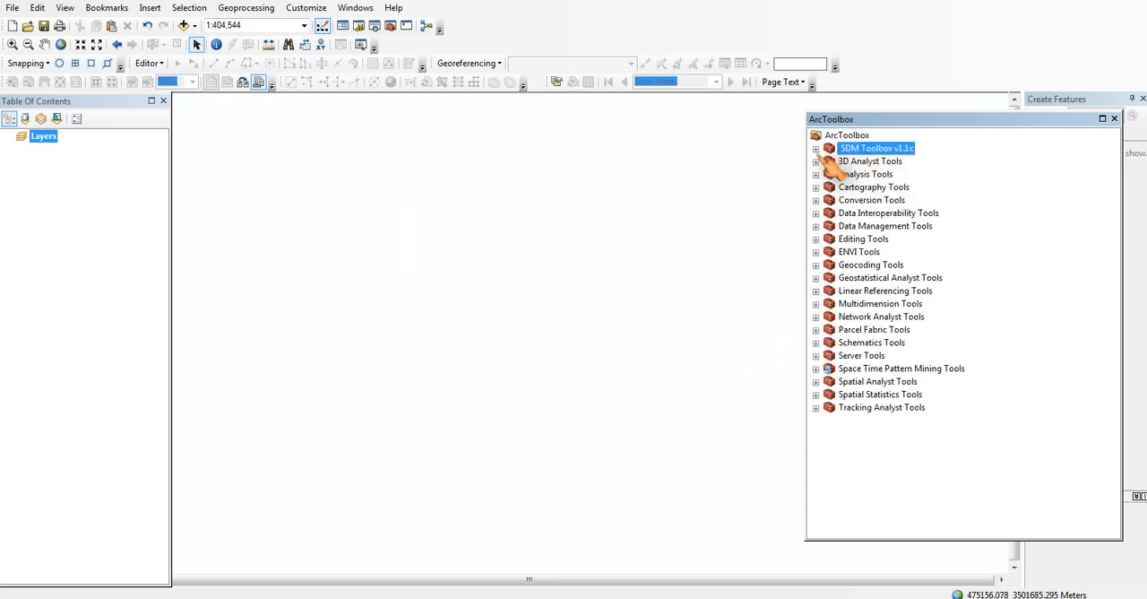
Step: Open the Extract by Mask (Folder) tool from the Raster Tools under Basic Tools in SDM Toolbox v1.1c
click(816, 149)
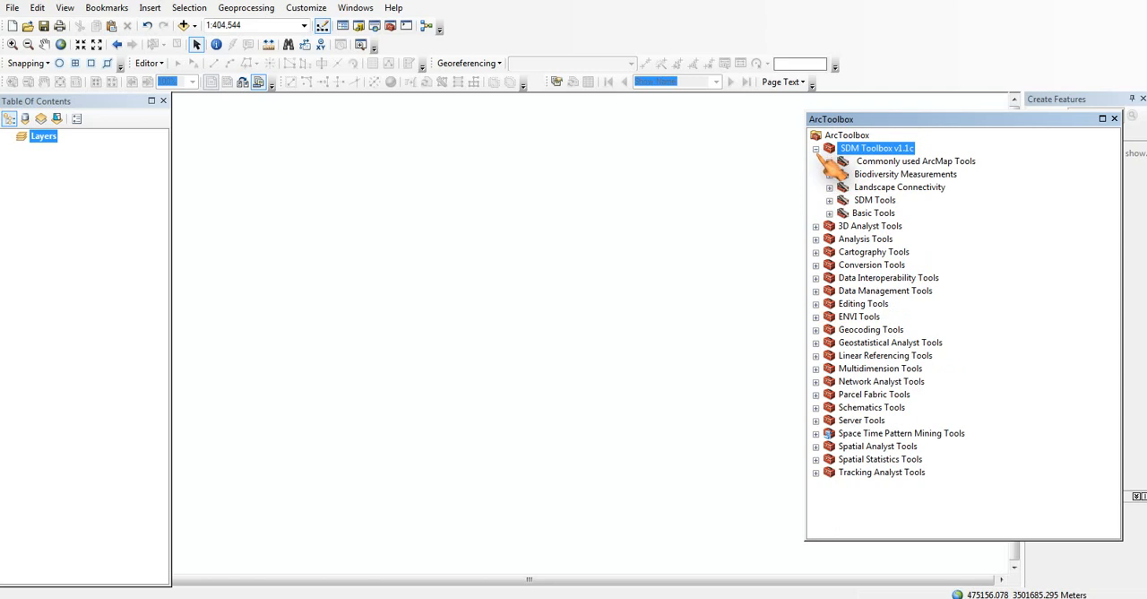
click(830, 214)
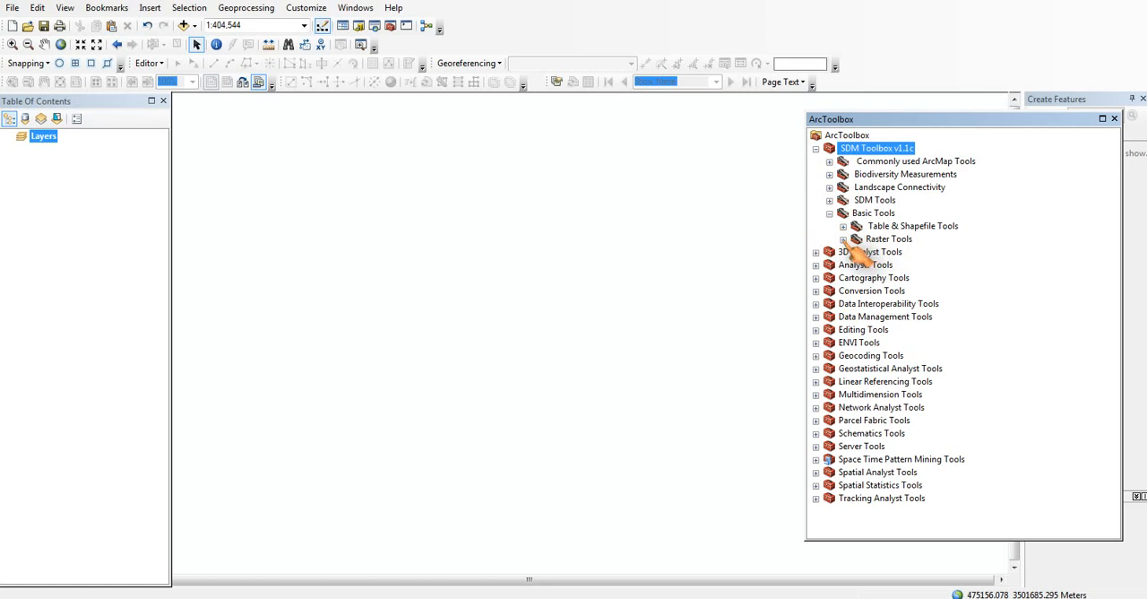
click(843, 239)
click(916, 240)
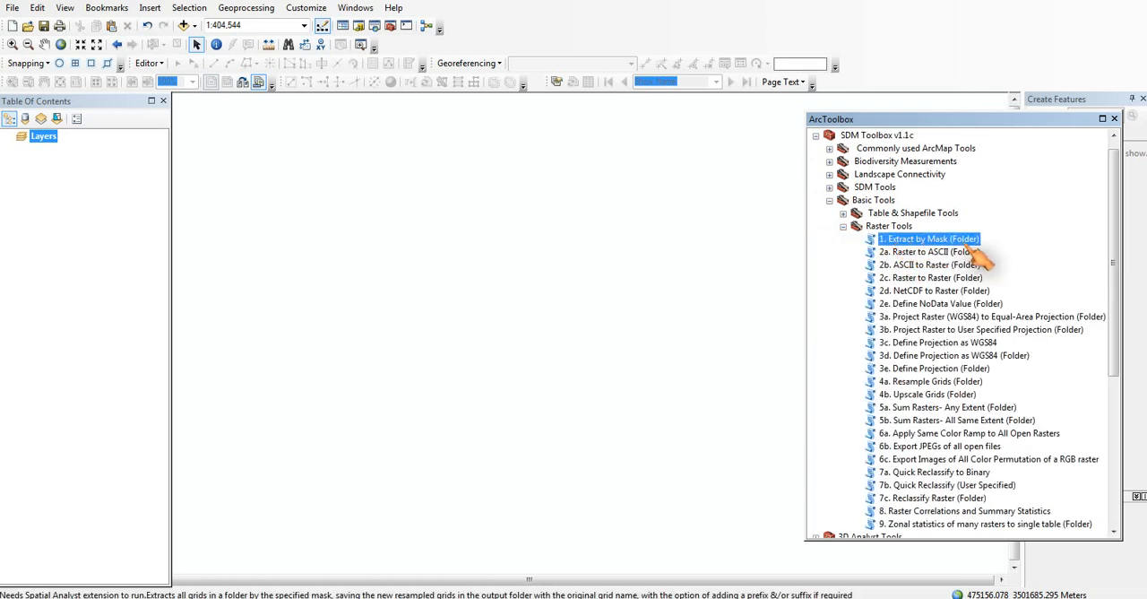
double_click(923, 248)
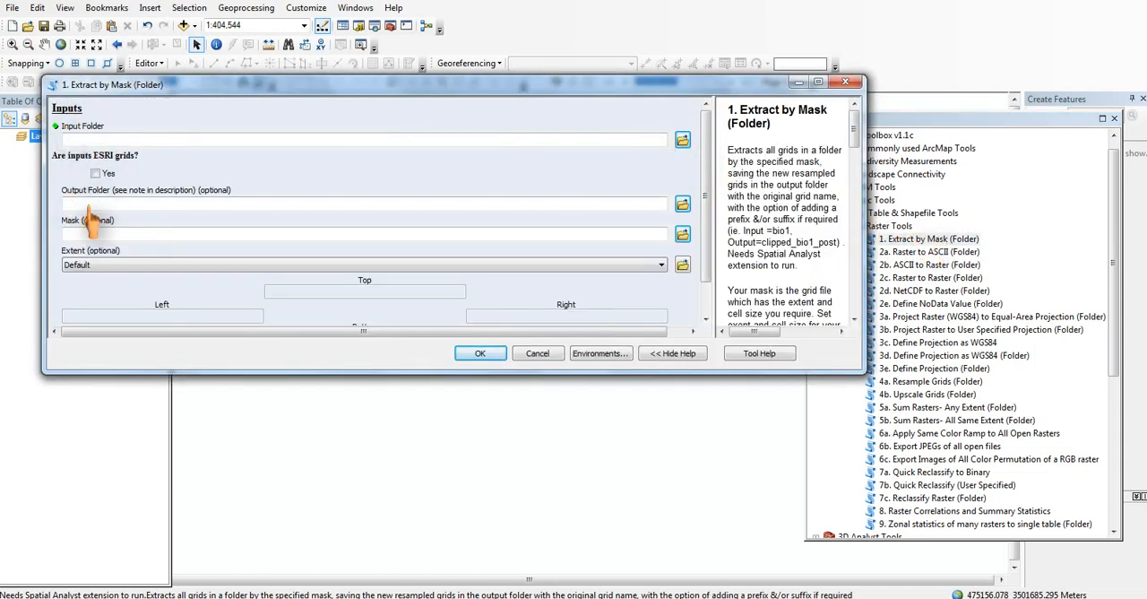
click(683, 141)
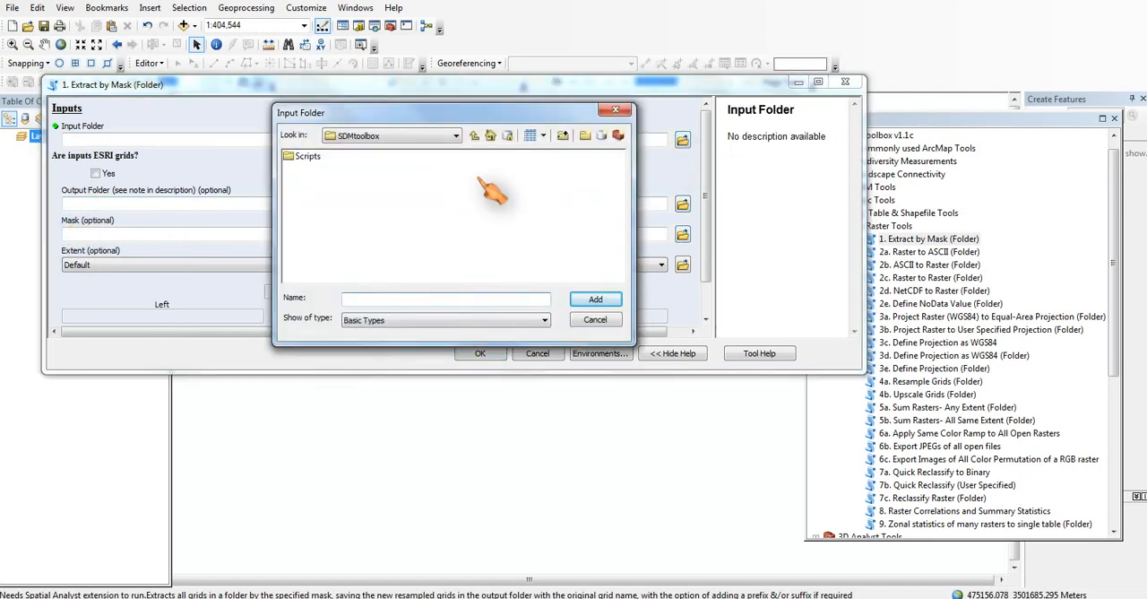
click(452, 136)
click(363, 174)
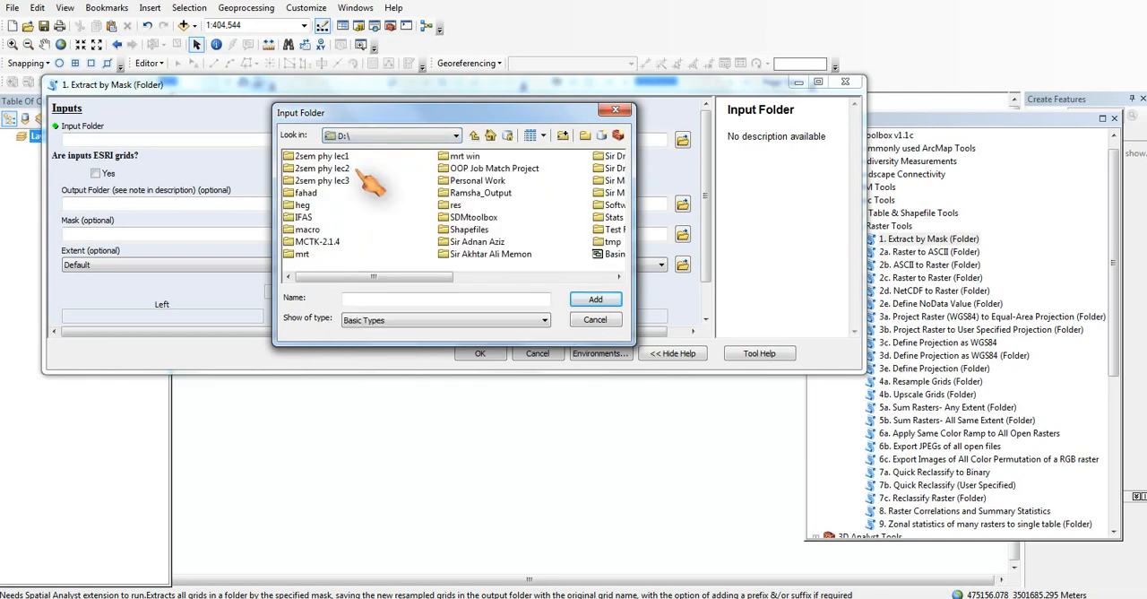
scroll(466, 211, down, 1)
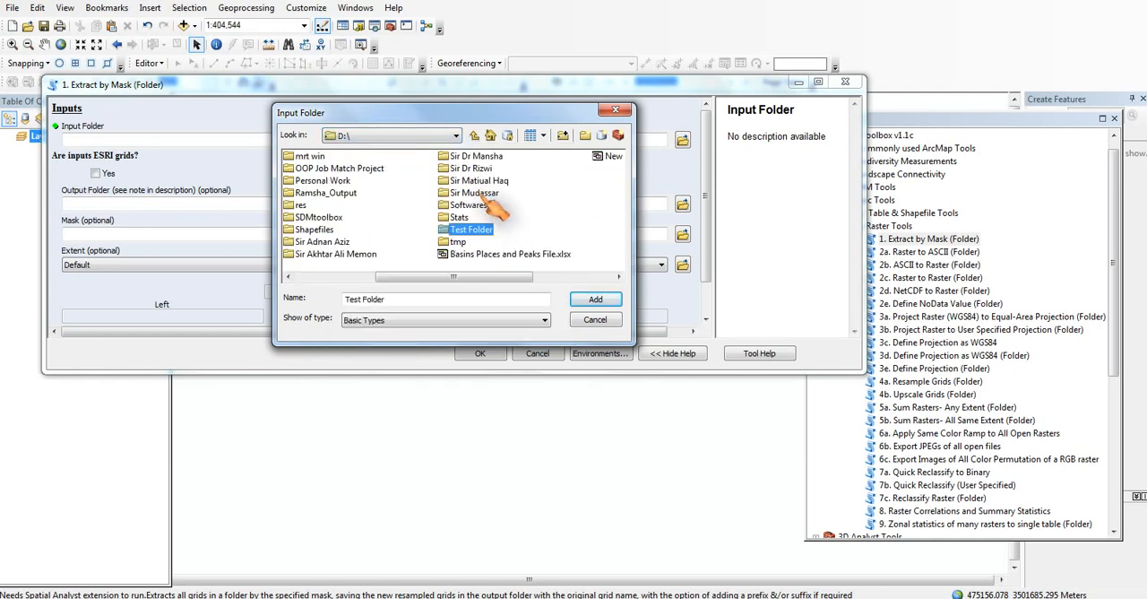
click(491, 231)
double_click(483, 229)
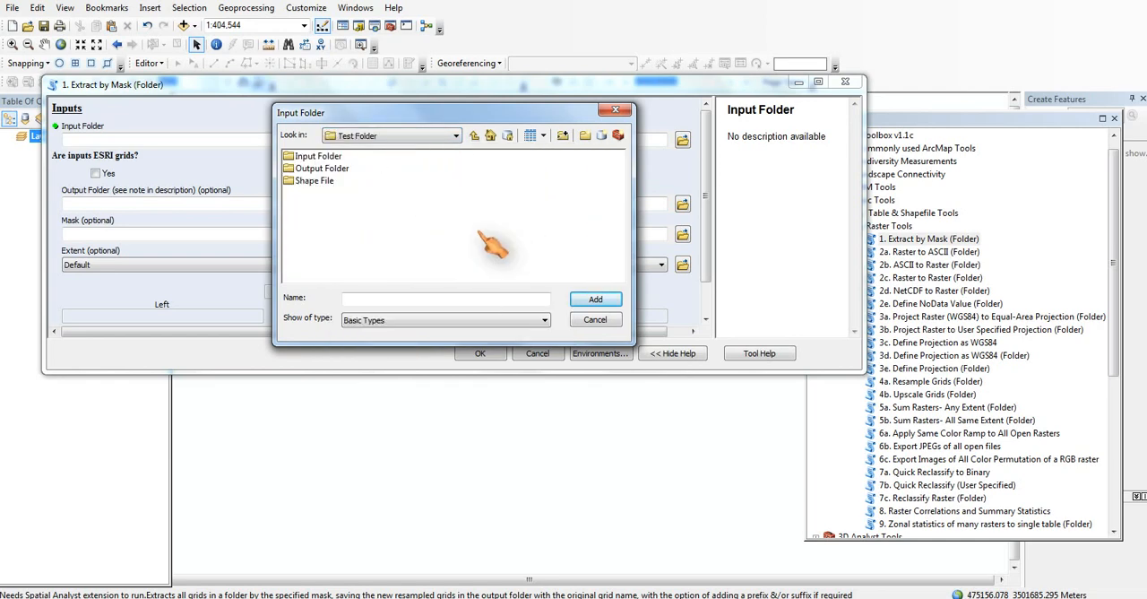
click(328, 157)
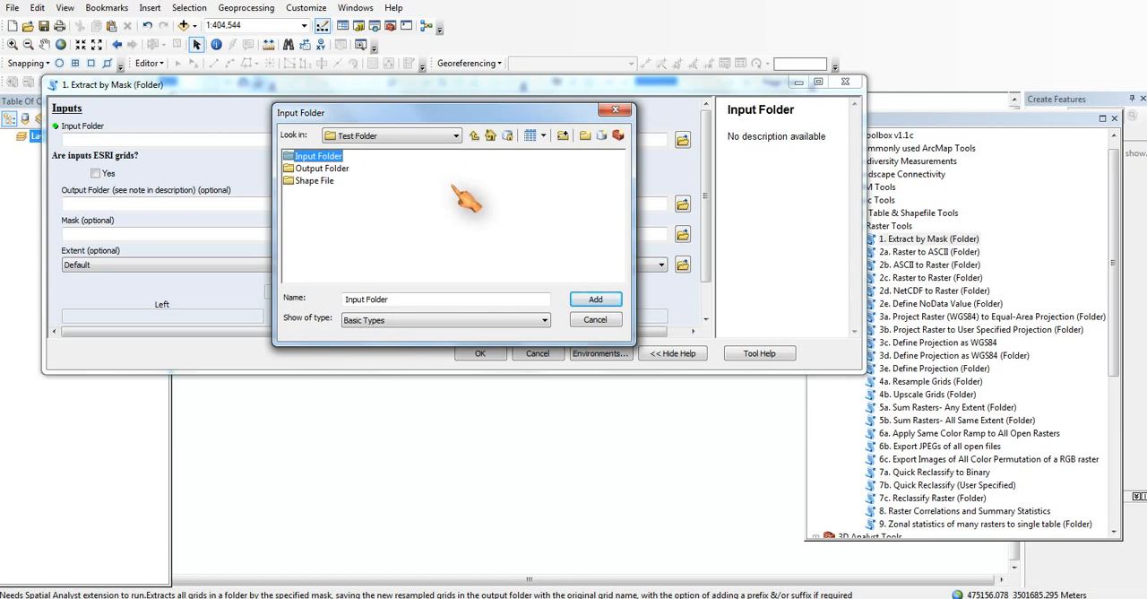
click(611, 301)
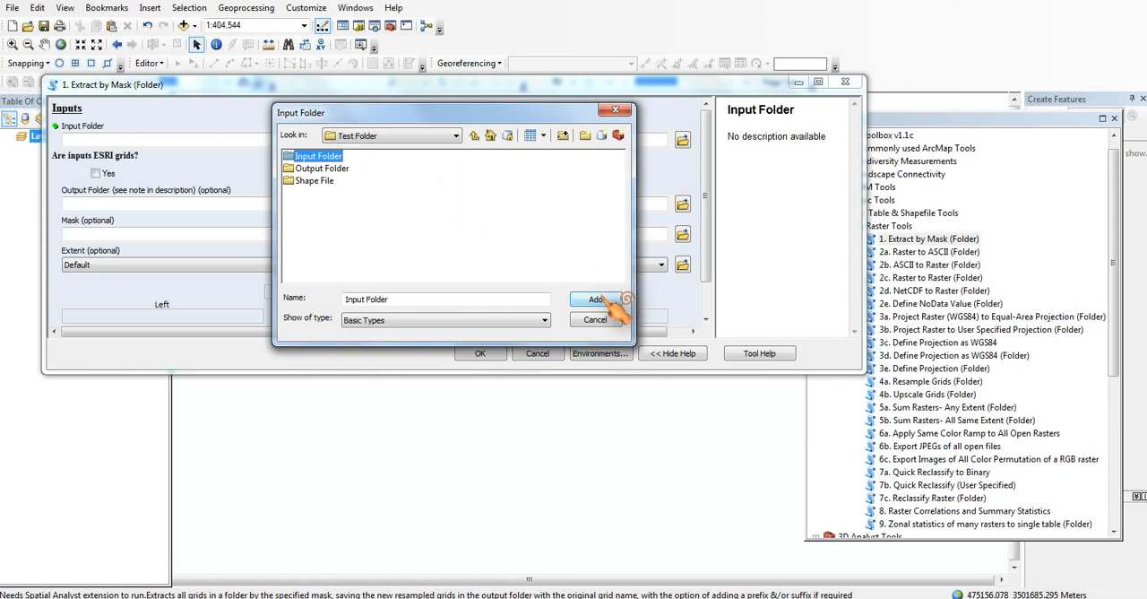
double_click(334, 156)
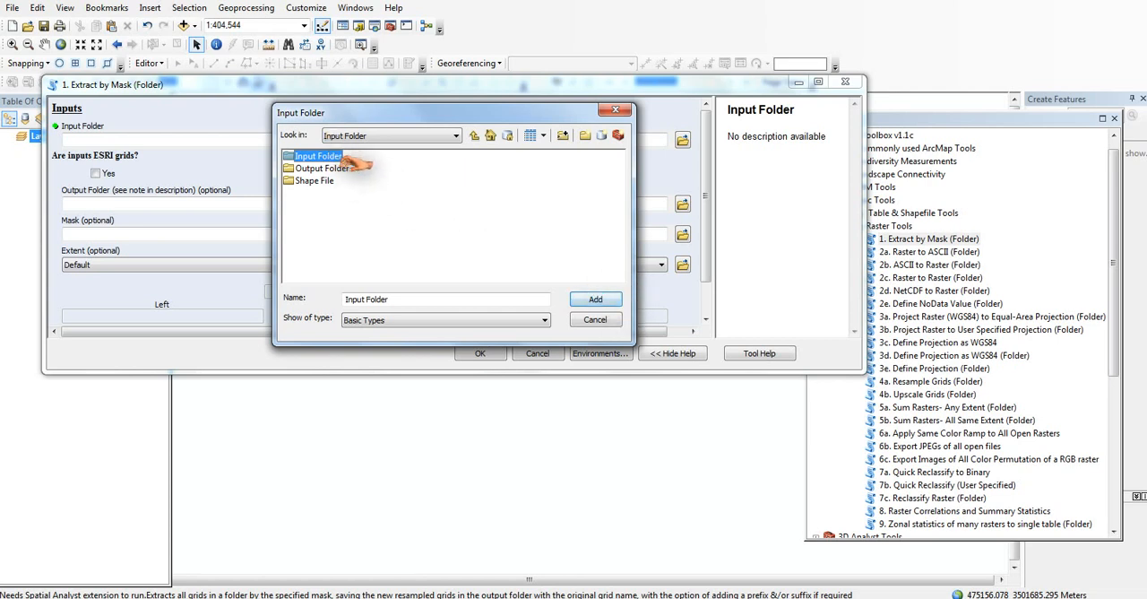
click(489, 138)
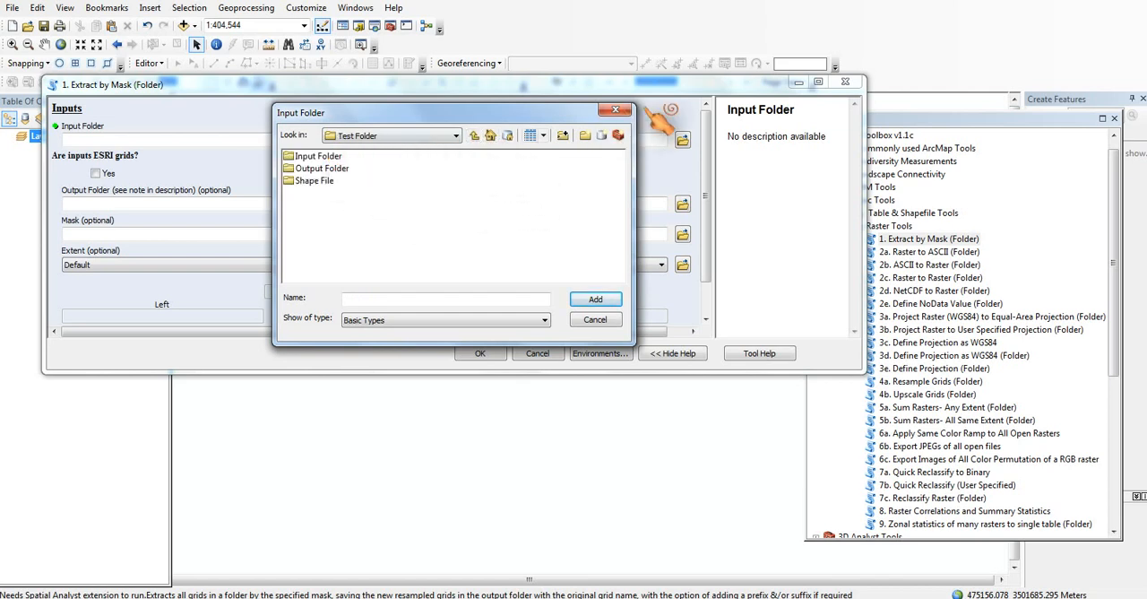
click(616, 109)
Step: Switch to Windows Explorer and examine the raster files in the Input Folder of D:\Test Folder
key(alt+Tab)
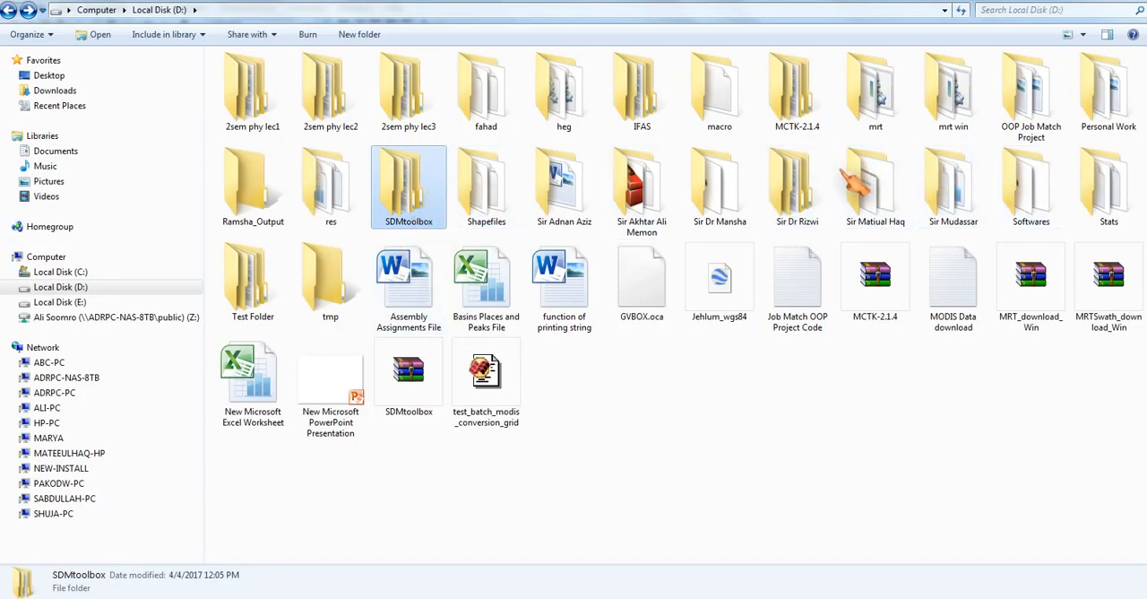
click(276, 288)
double_click(278, 291)
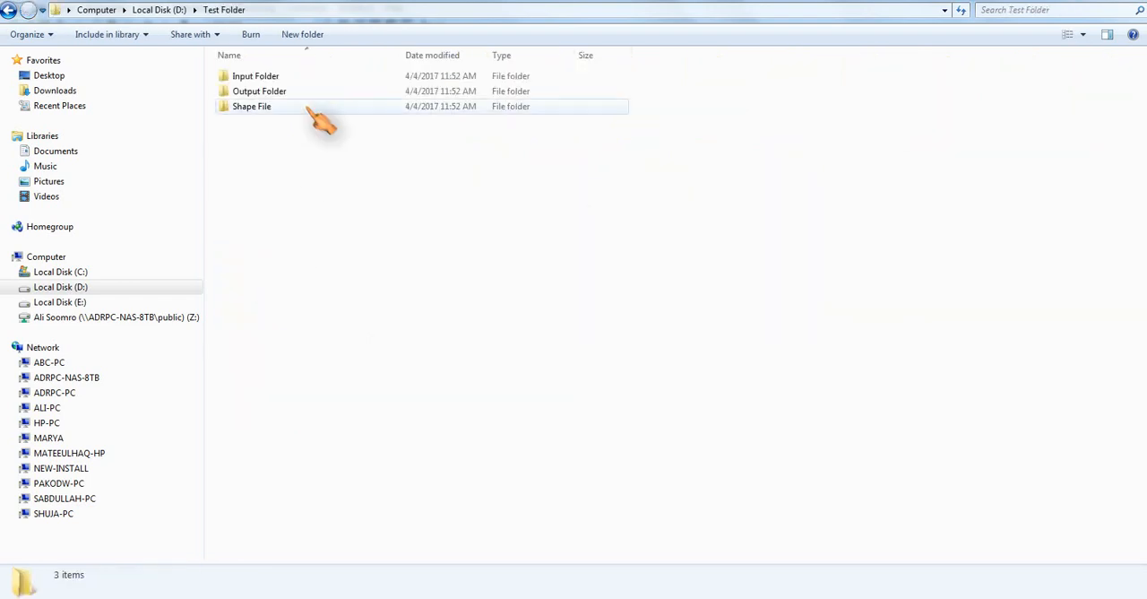
double_click(301, 76)
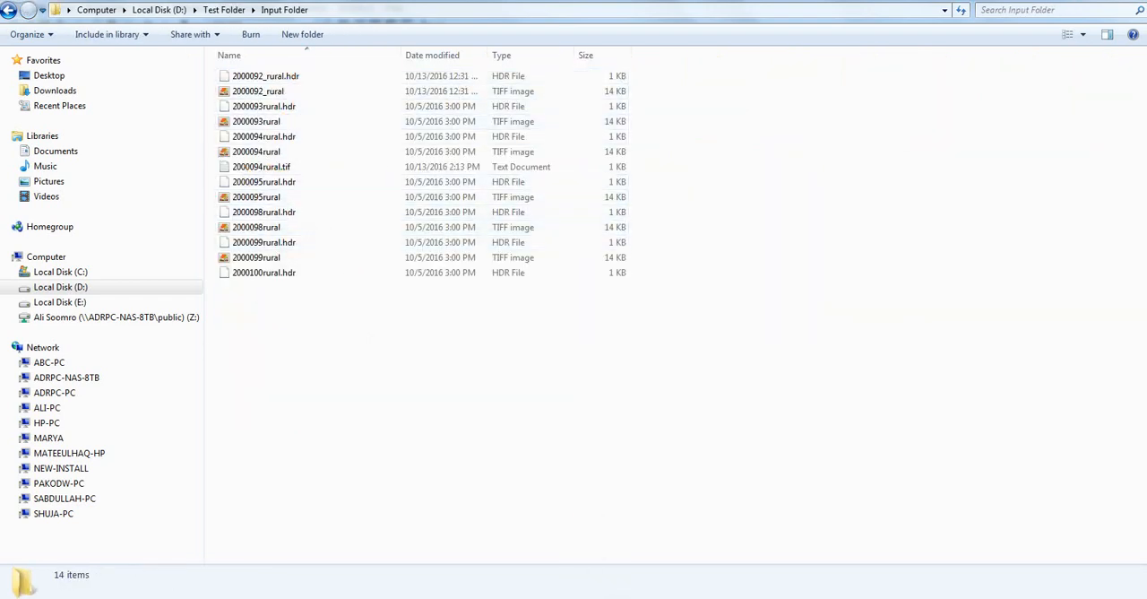
key(BackSpace)
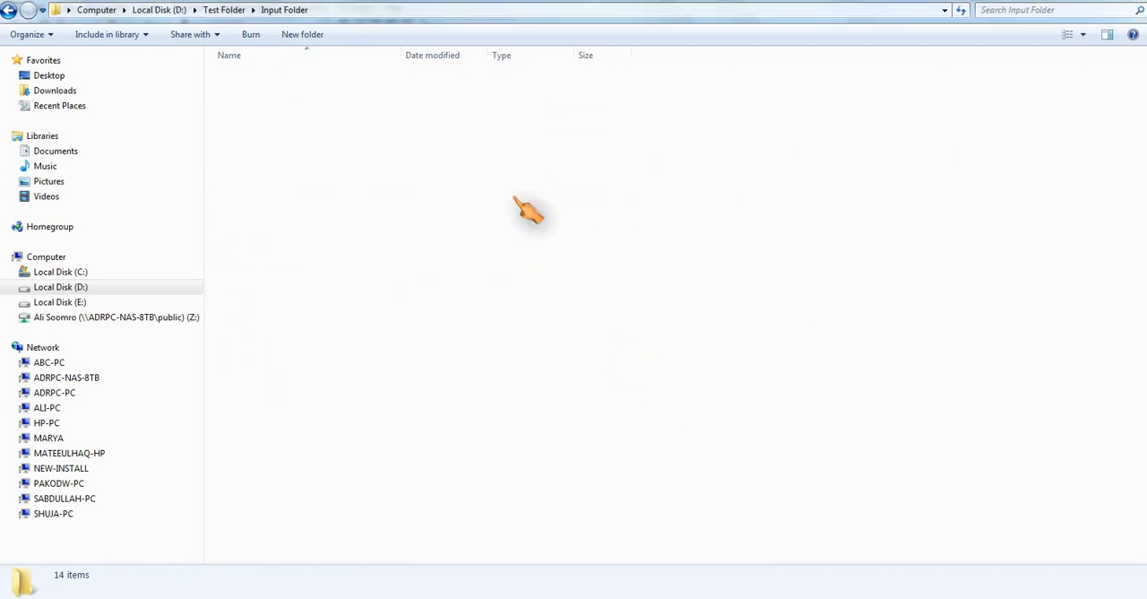
Step: Look inside the Output Folder and the Shape File folder, and return to D:\Test Folder
double_click(248, 92)
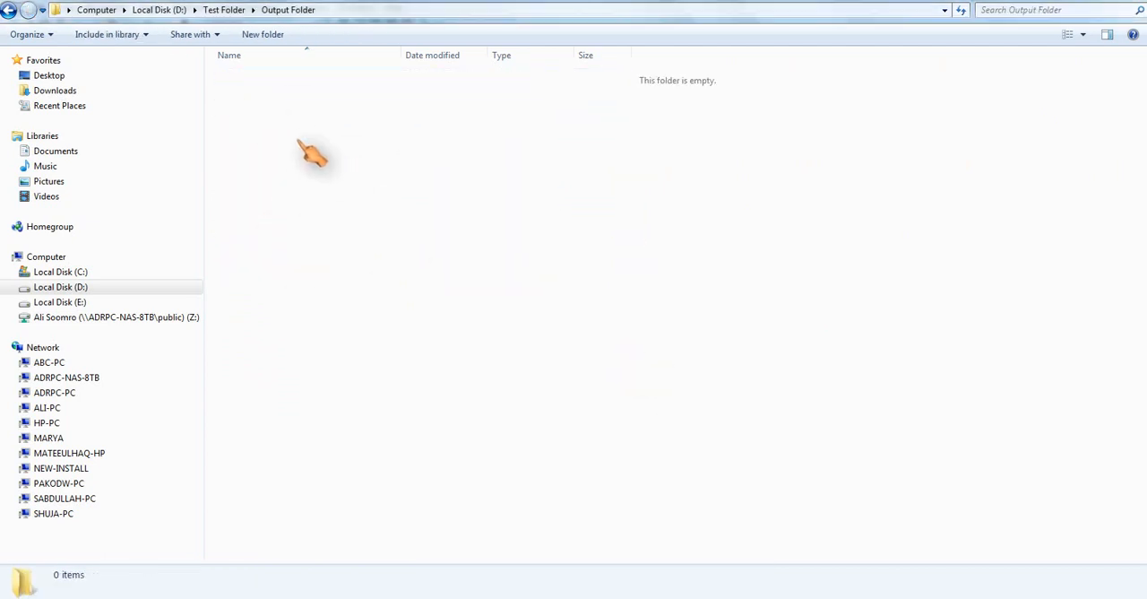
key(BackSpace)
double_click(260, 107)
key(BackSpace)
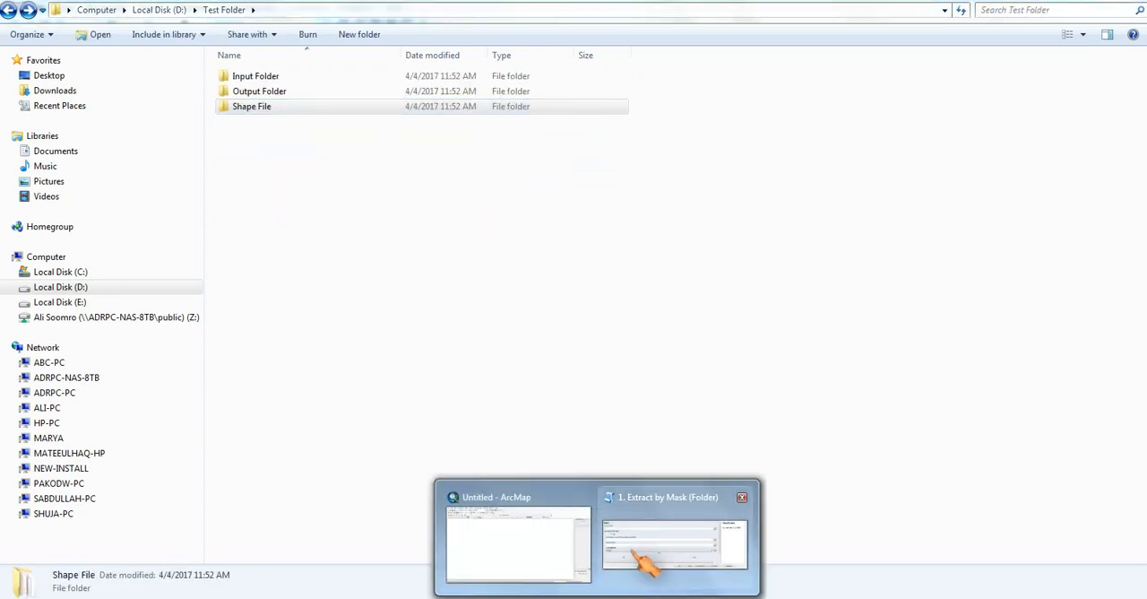
Step: Switch to the Extract by Mask (Folder) tool in ArcMap and set the input folder to D:\Test Folder\Input Folder
click(640, 487)
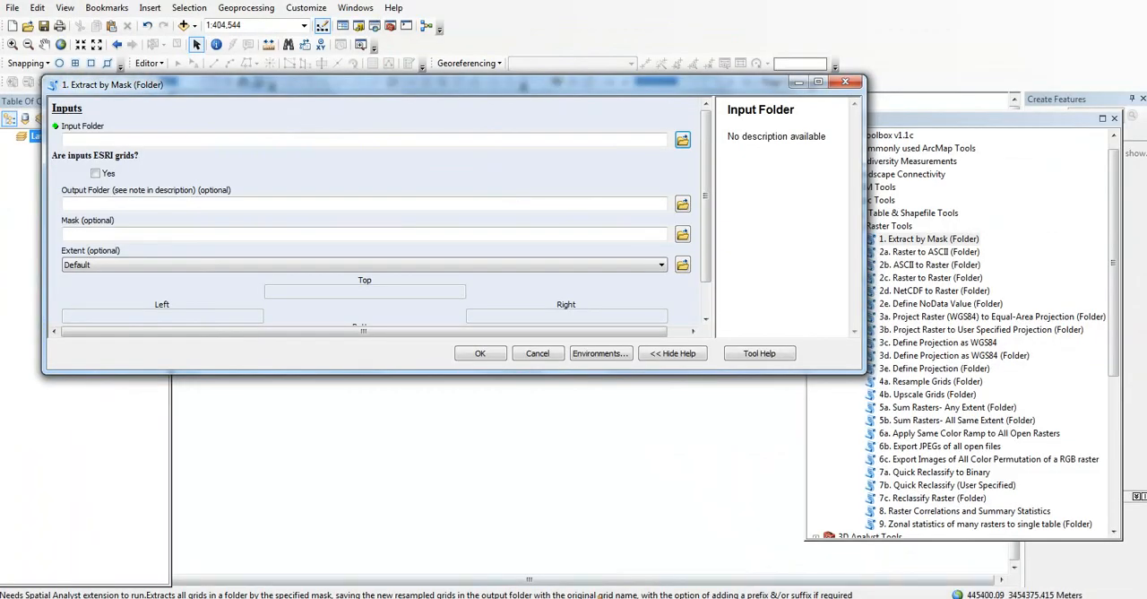
click(683, 140)
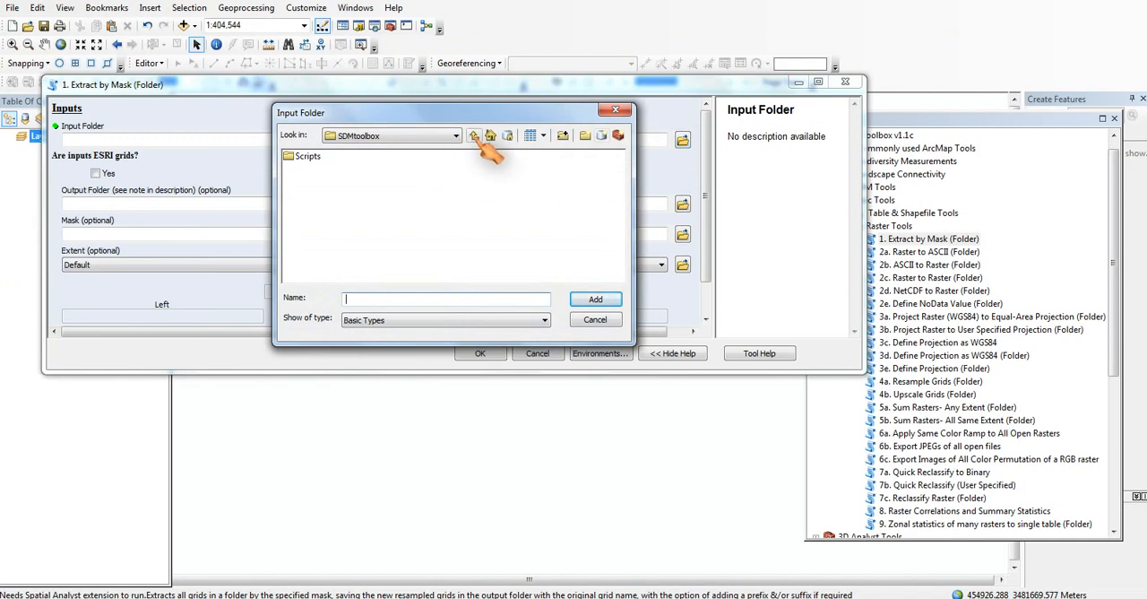
click(455, 136)
click(357, 174)
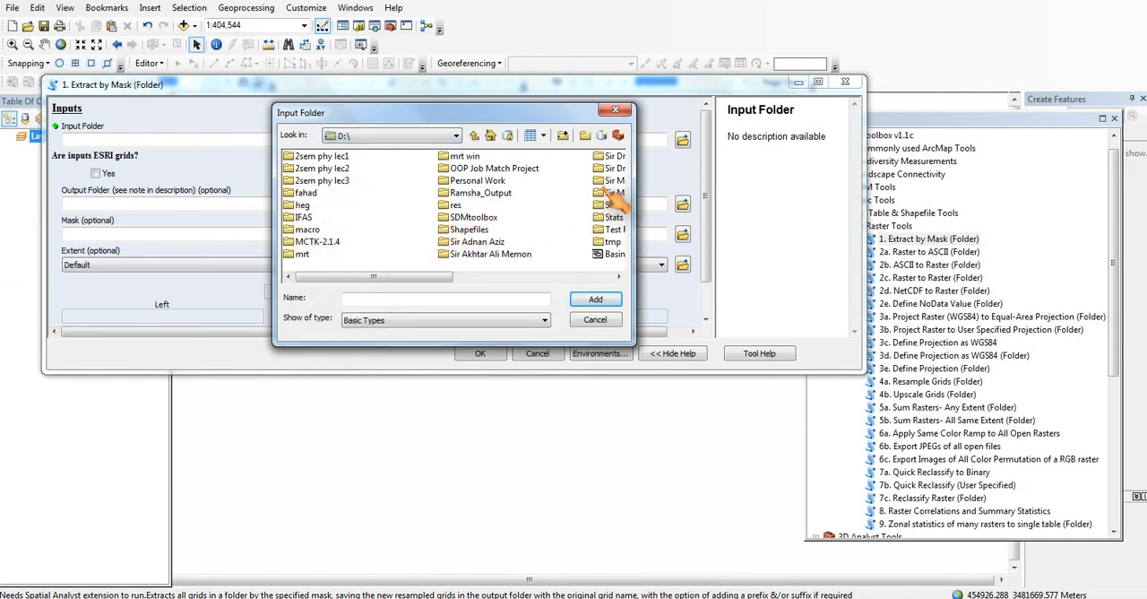
click(613, 230)
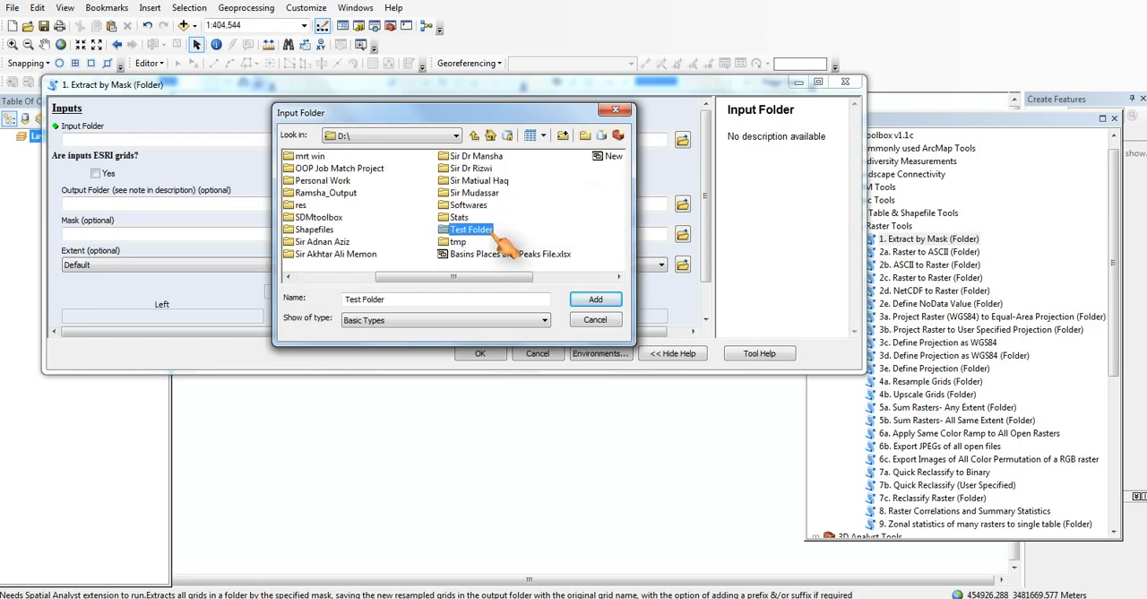
click(595, 298)
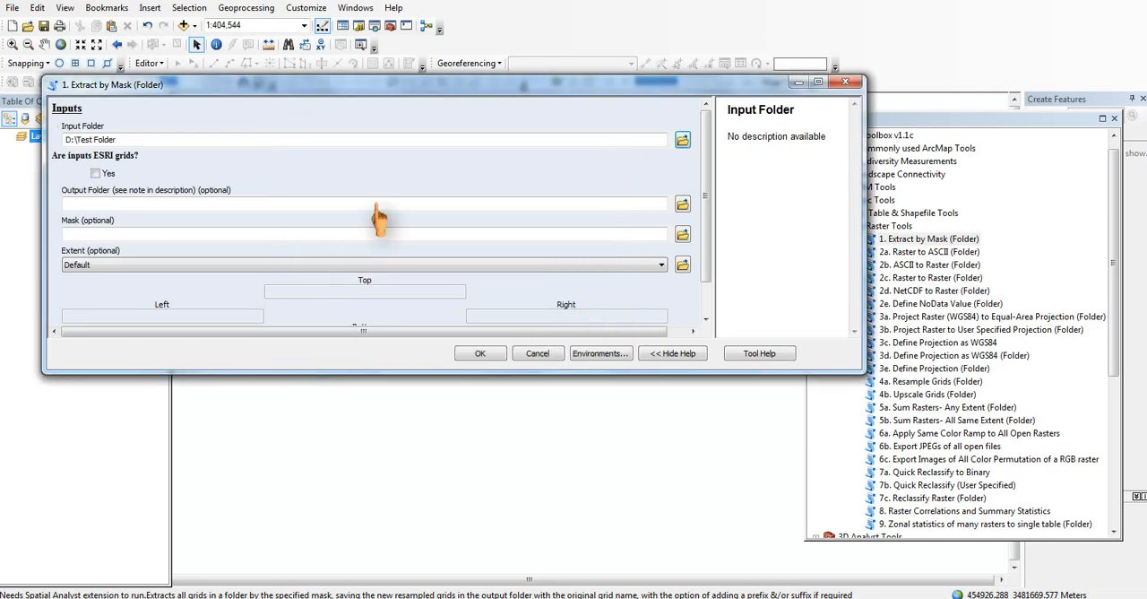
click(683, 139)
scroll(466, 201, right, 2)
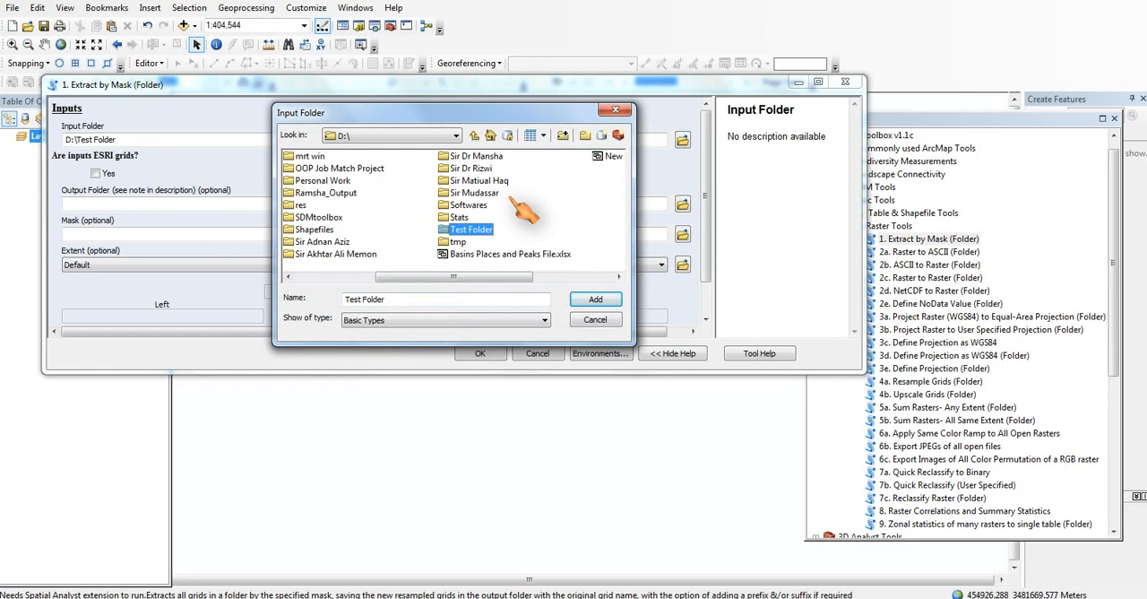
double_click(470, 230)
click(328, 158)
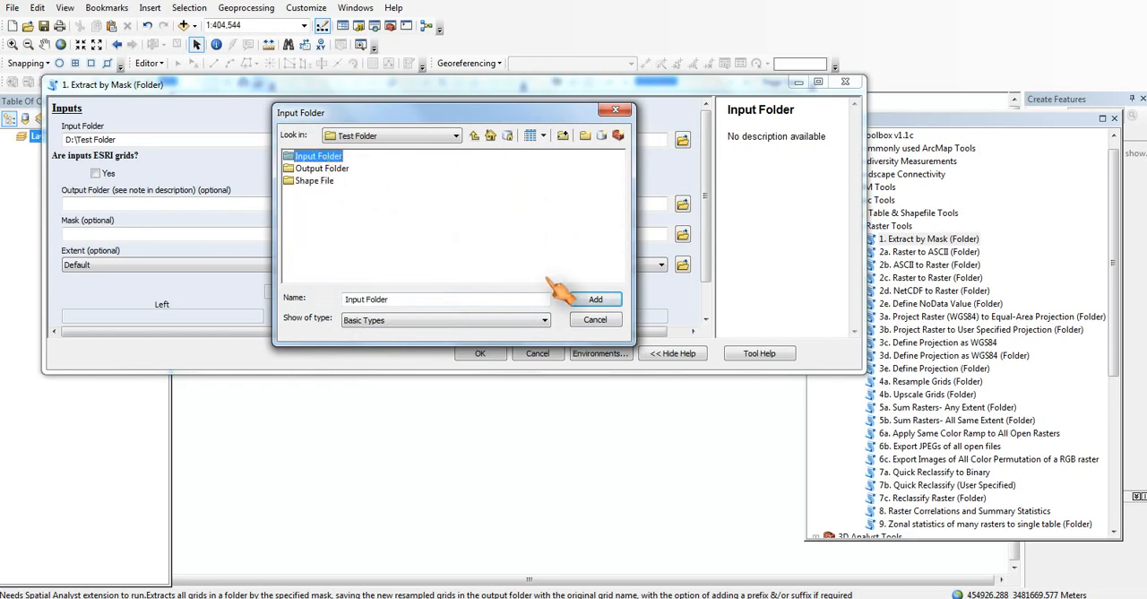
click(593, 299)
Step: Set the output folder to D:\Test Folder\Output Folder and the mask to rural_2000_utm43n.shp from the Shape File folder
click(683, 205)
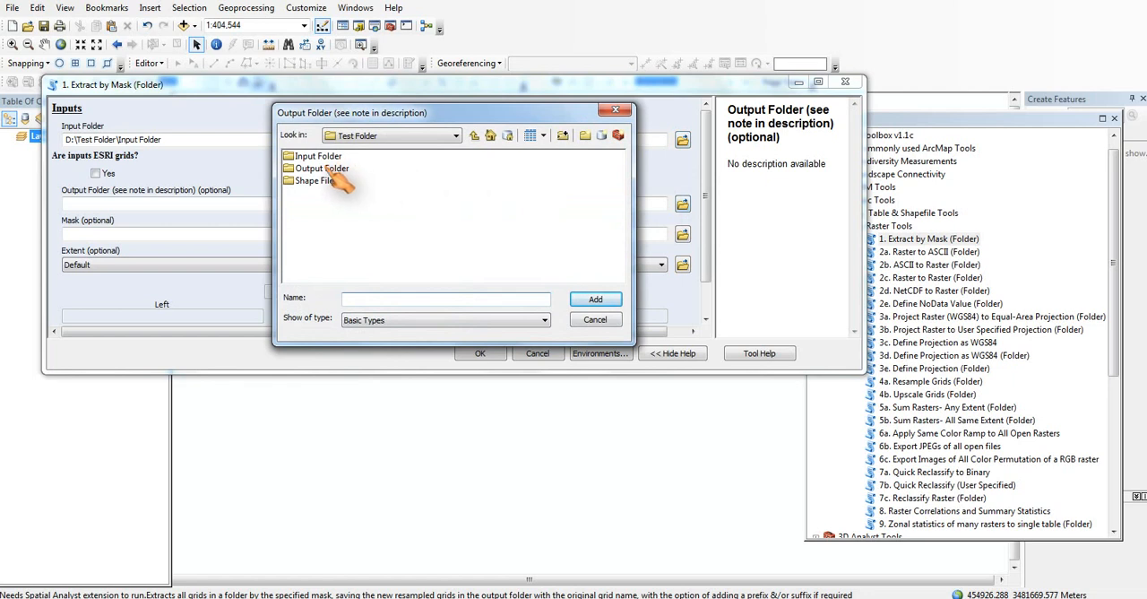
click(598, 299)
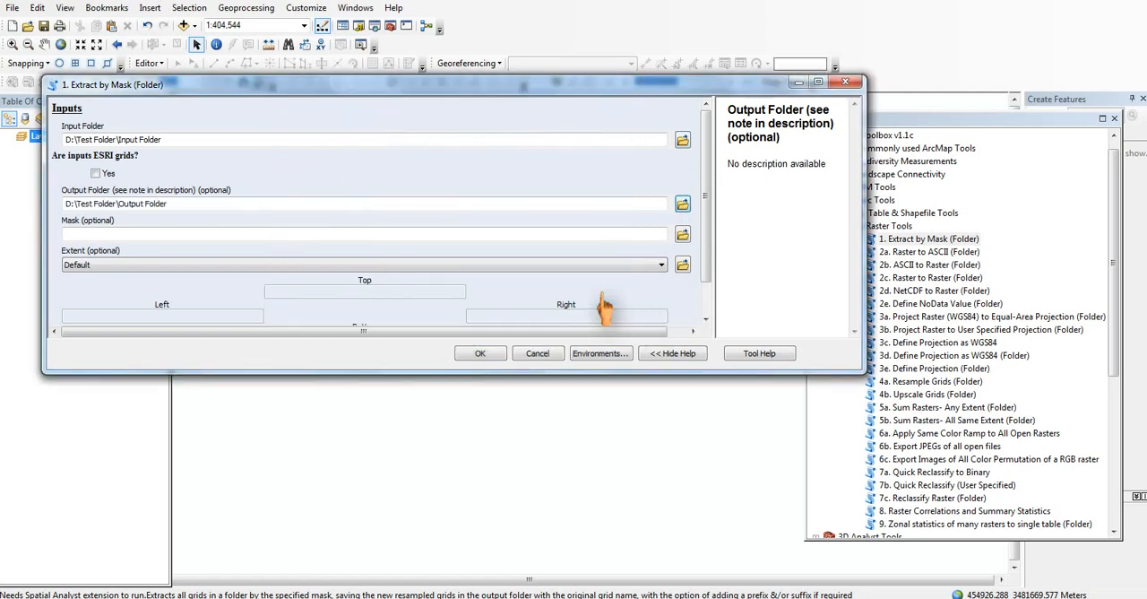
click(683, 235)
double_click(309, 182)
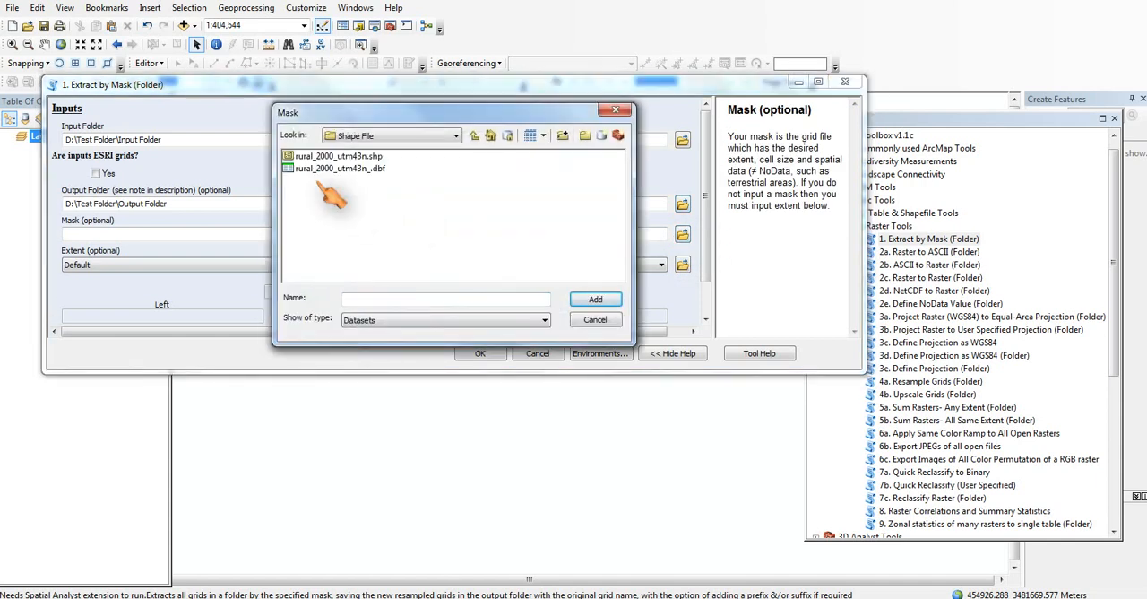
click(372, 158)
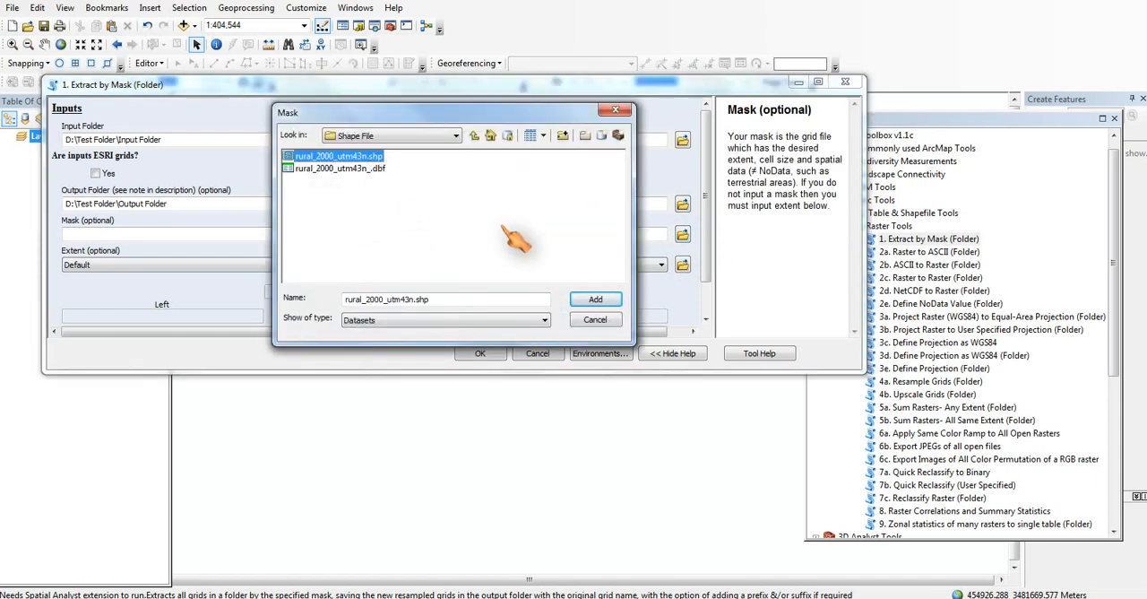
click(587, 300)
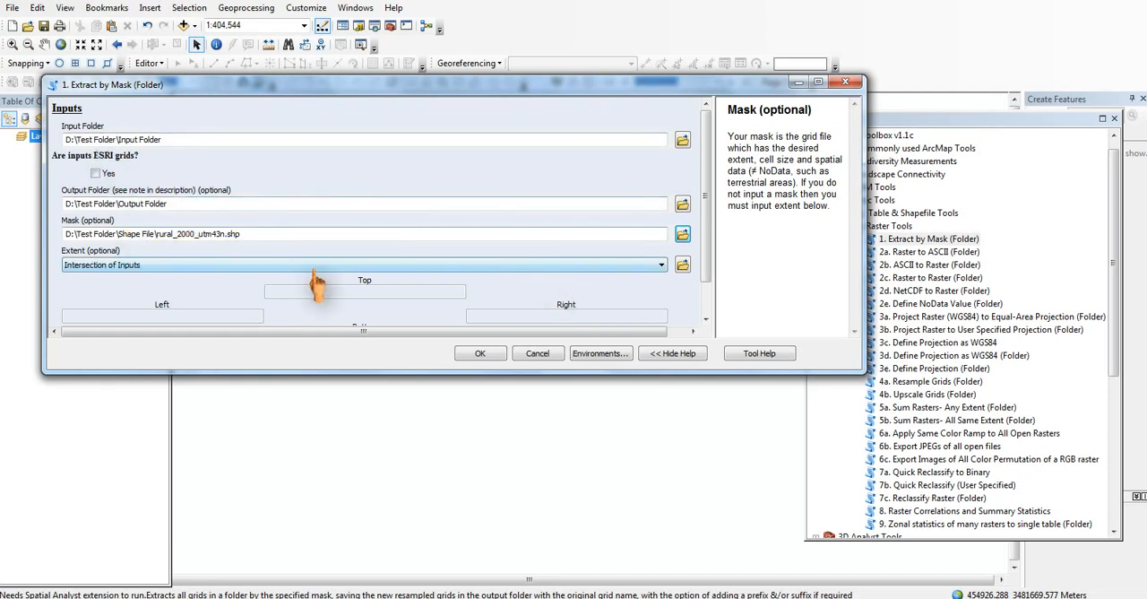
Step: Set the extent to Default and, under Additional Parameters, the output raster type to TIFF (.tif)
click(209, 264)
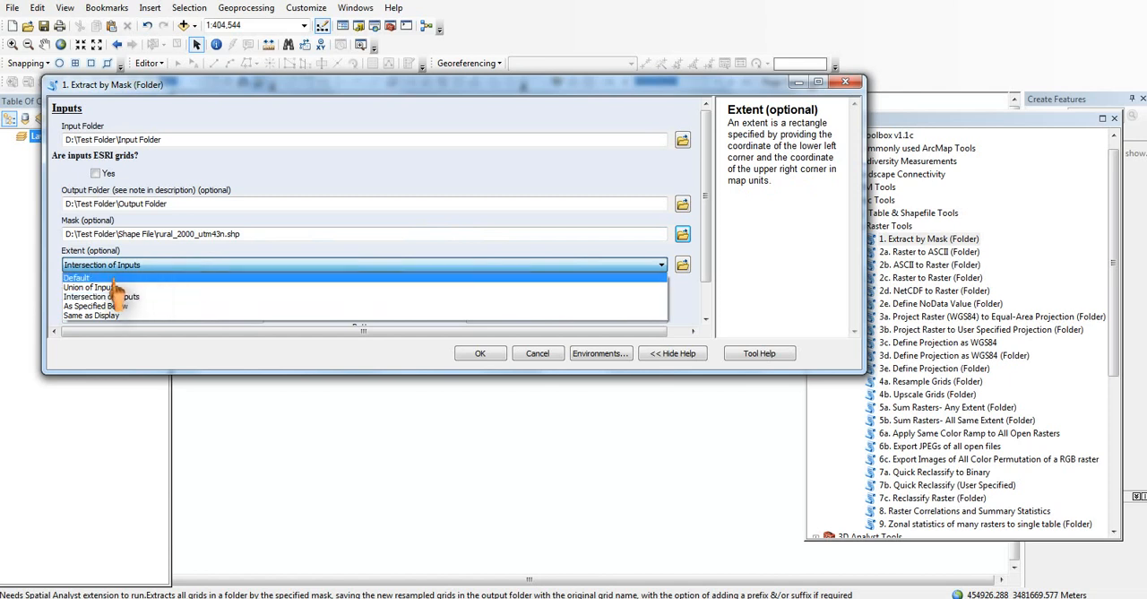
click(115, 280)
scroll(701, 269, down, 2)
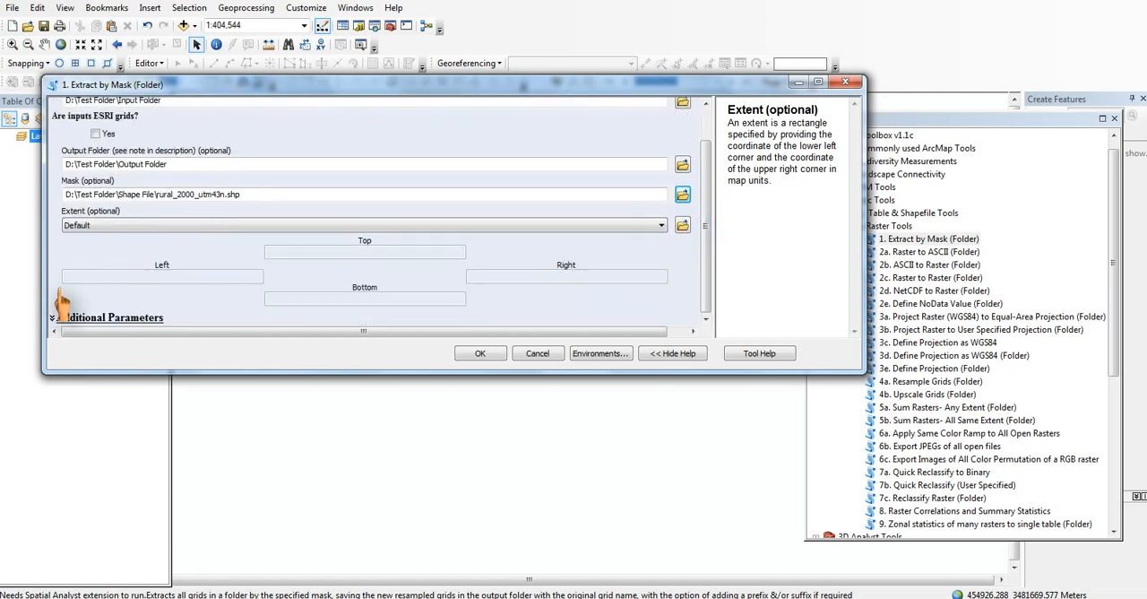
click(56, 321)
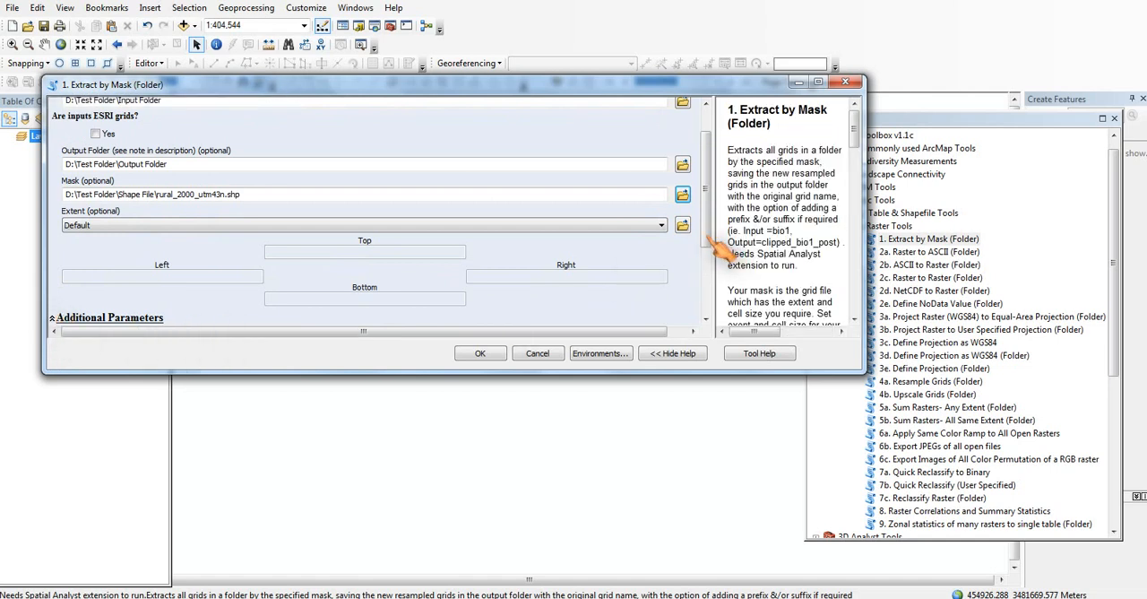
scroll(702, 291, down, 4)
scroll(701, 291, down, 2)
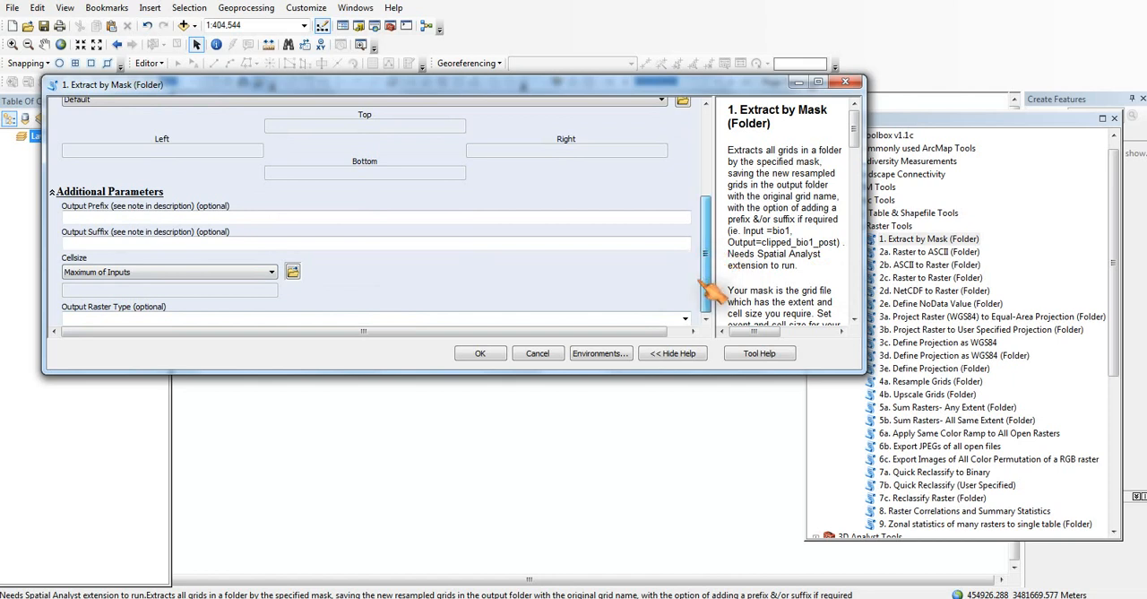
click(685, 320)
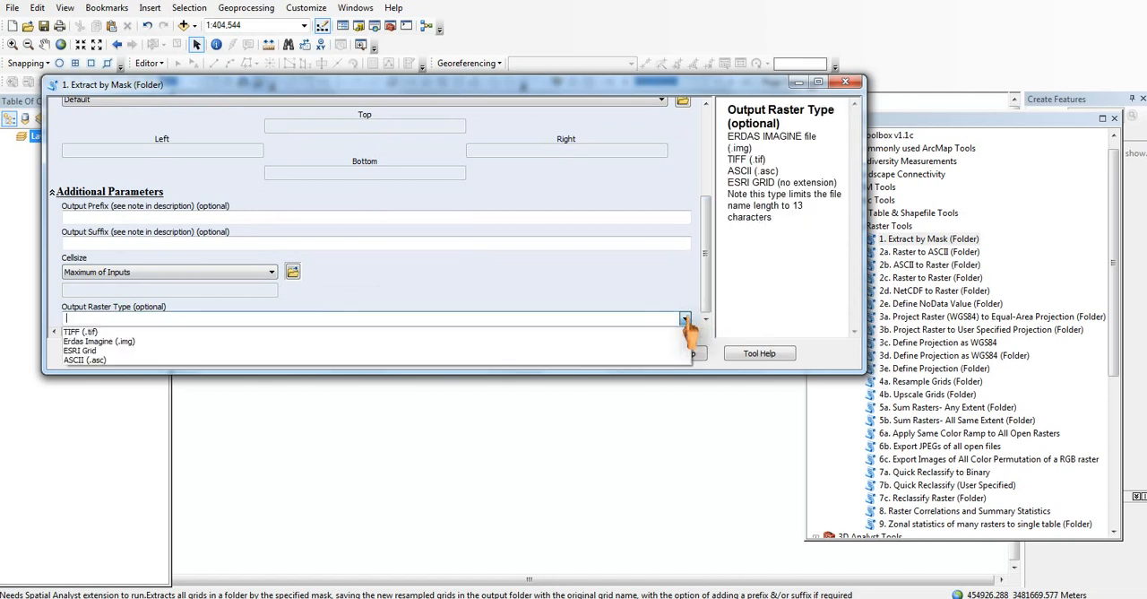
click(89, 333)
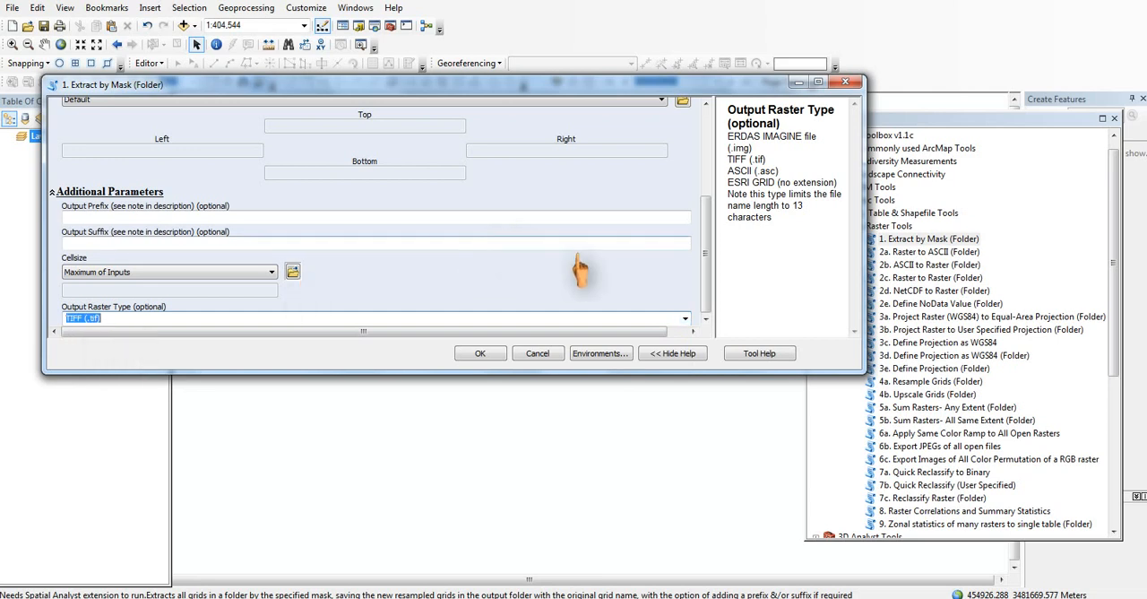
Step: Run the batch extraction, close its completion dialog, and check the resulting files in the Output Folder in Windows Explorer
scroll(618, 261, up, 5)
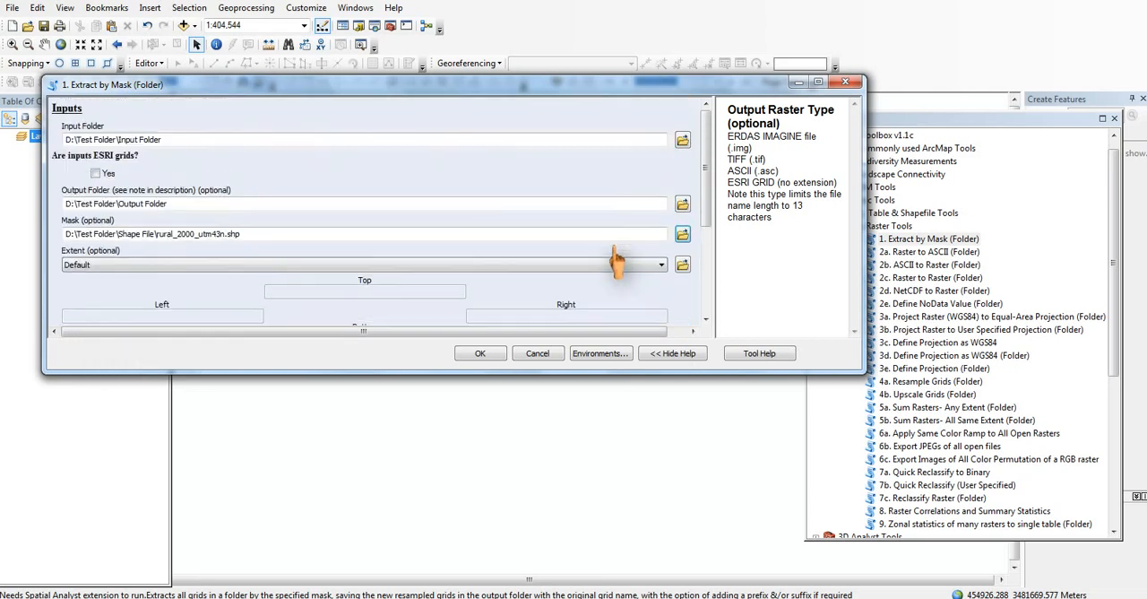
click(482, 354)
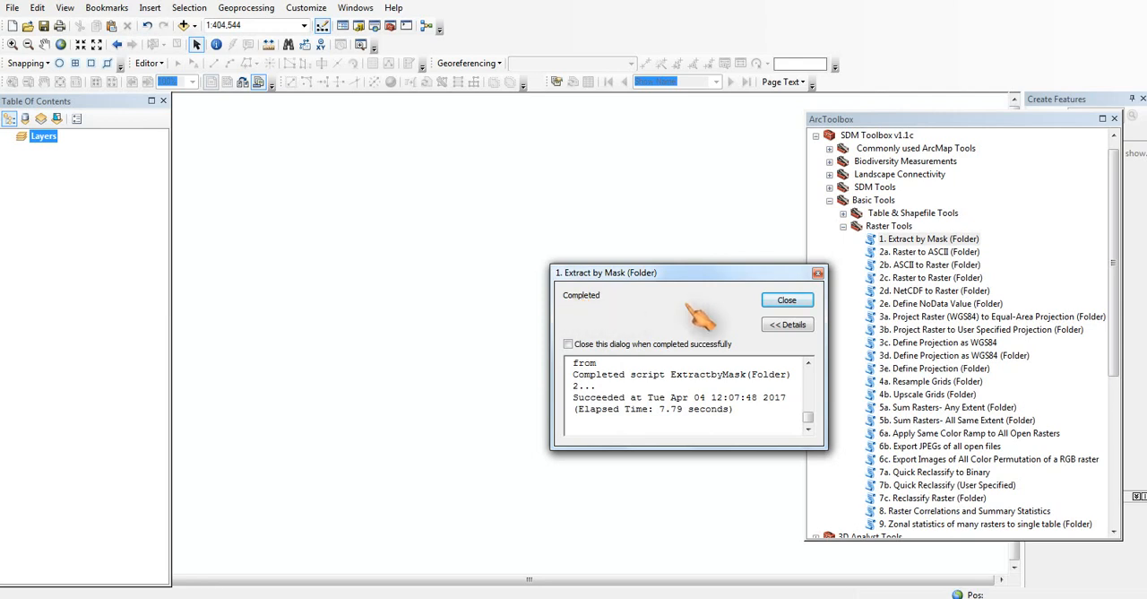
click(787, 300)
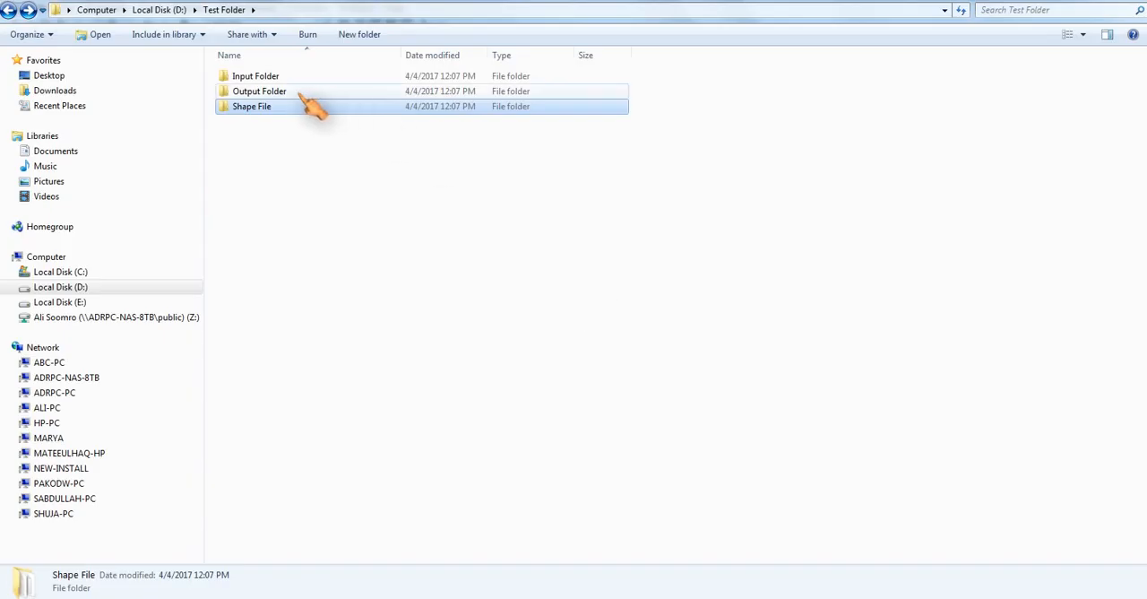
double_click(301, 90)
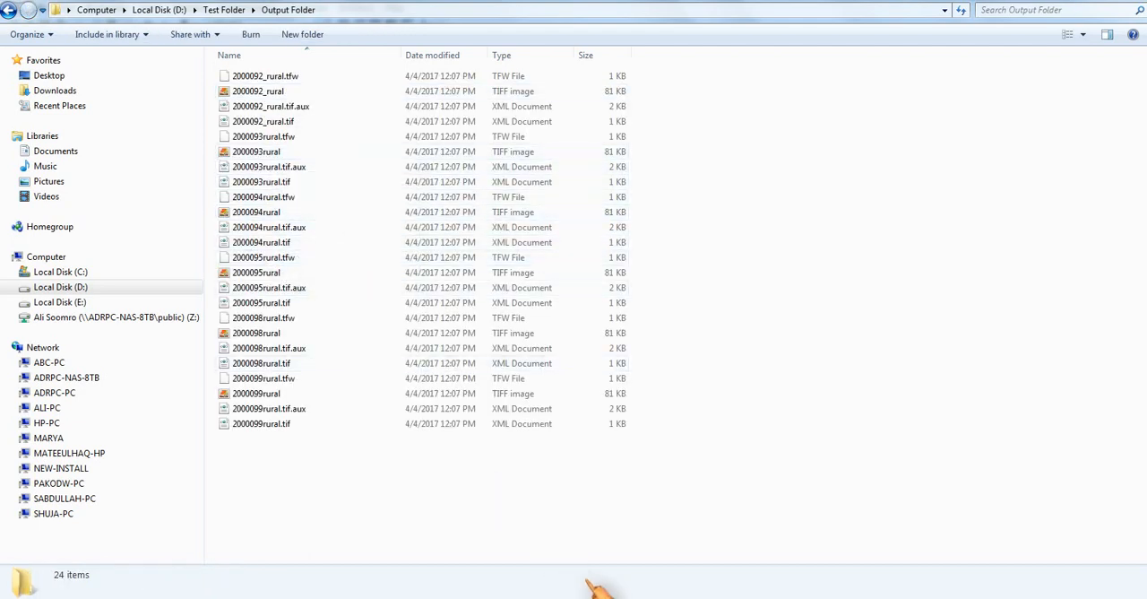
Step: Switch to Notepad and write below the download link "thank you, and yes don't forget to subscribe to get updated with"
click(663, 573)
click(451, 234)
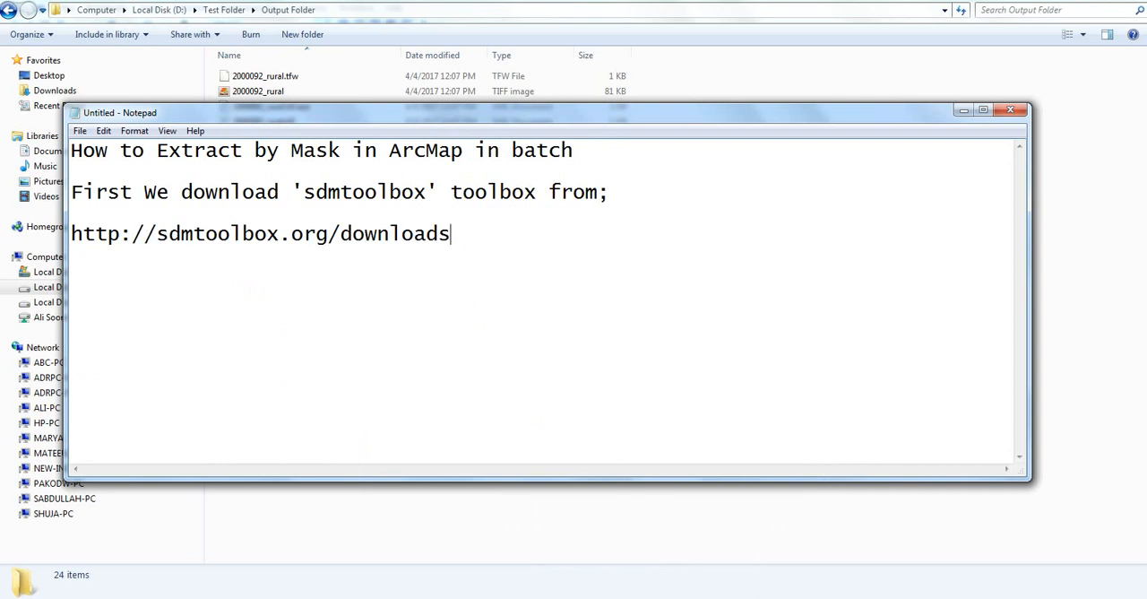
text(thank you, and y)
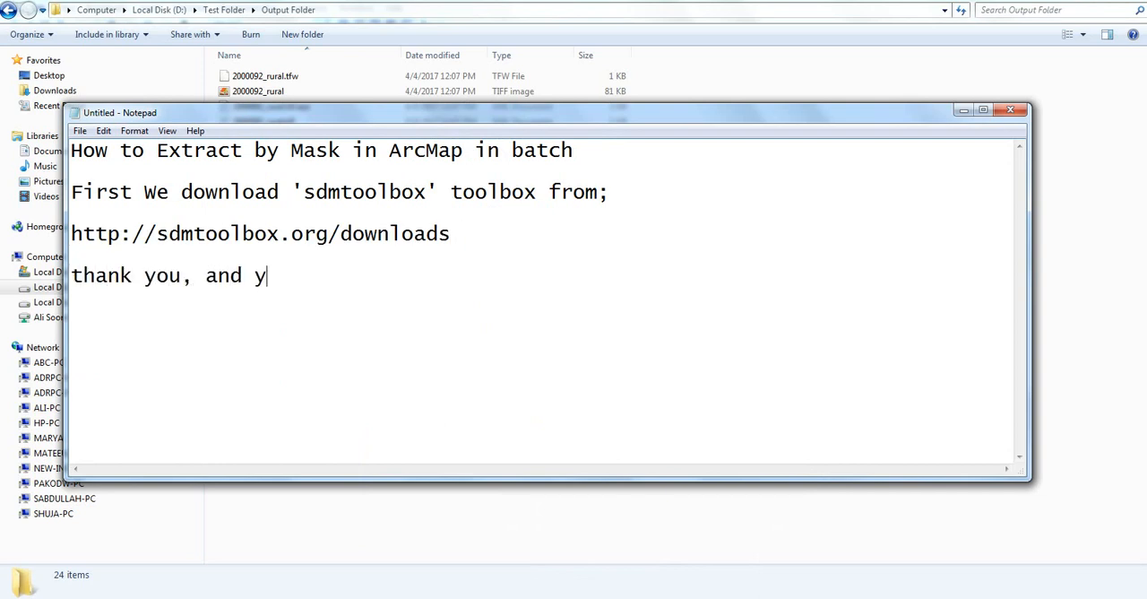
text(es don't f)
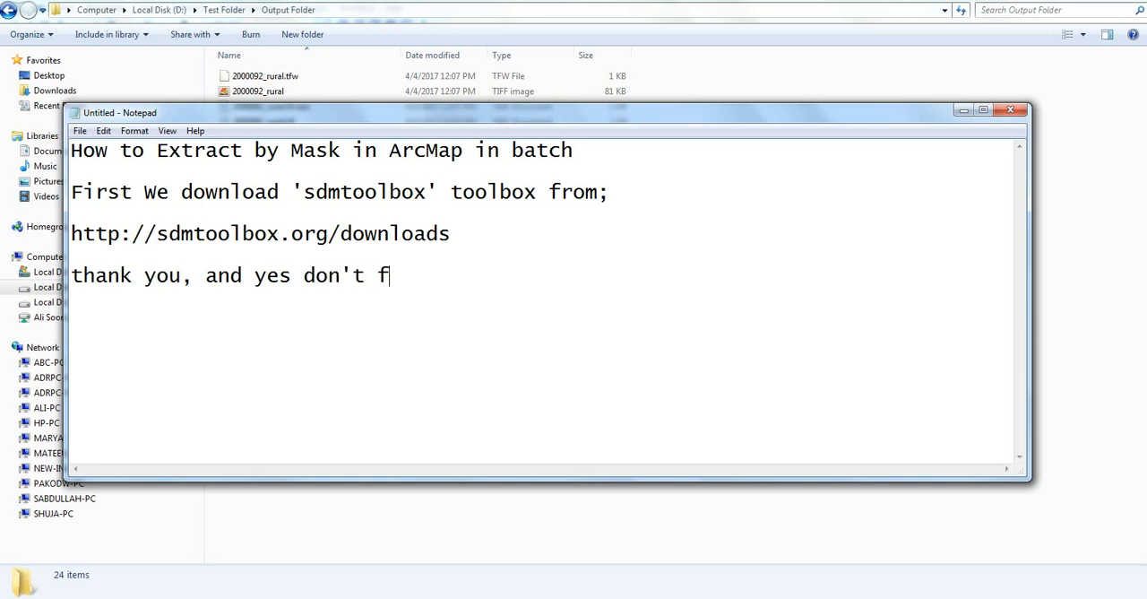
text(orget to subs)
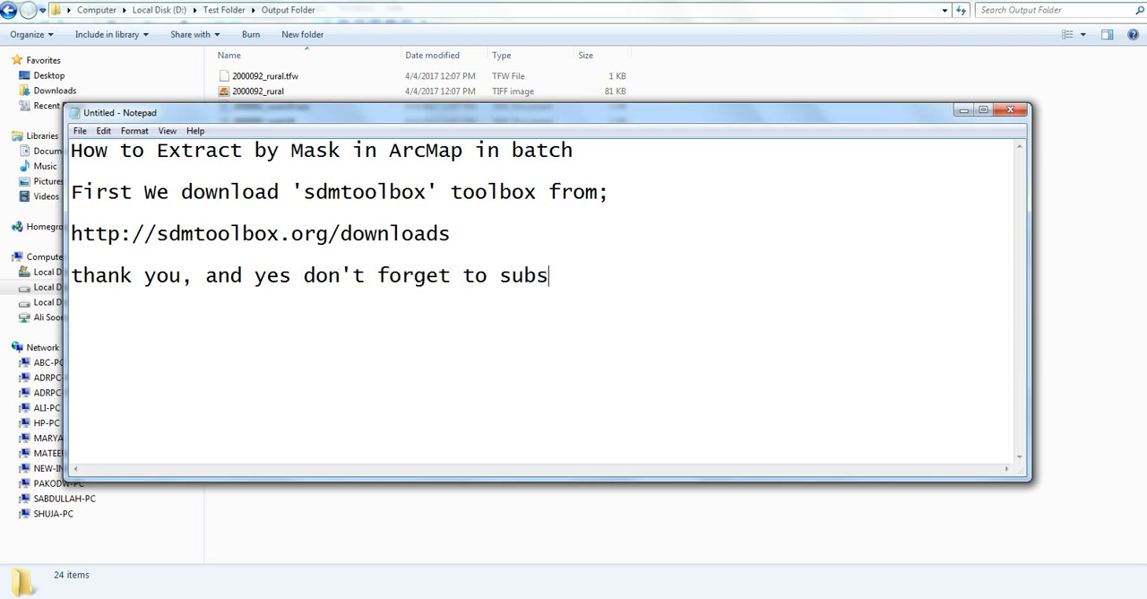
text(cribe to)
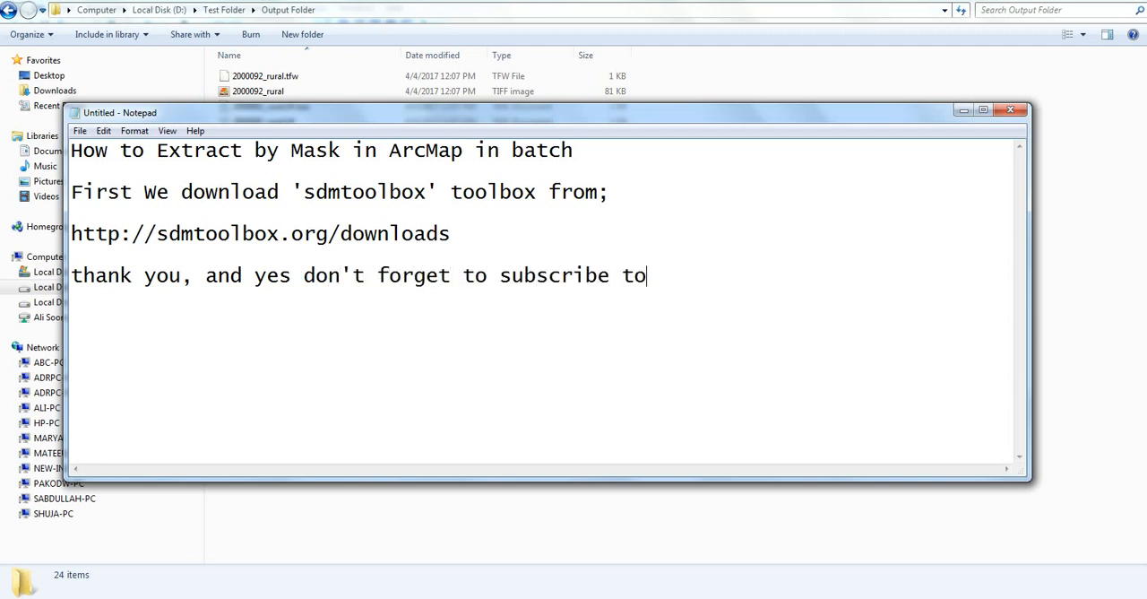
text( get updated with)
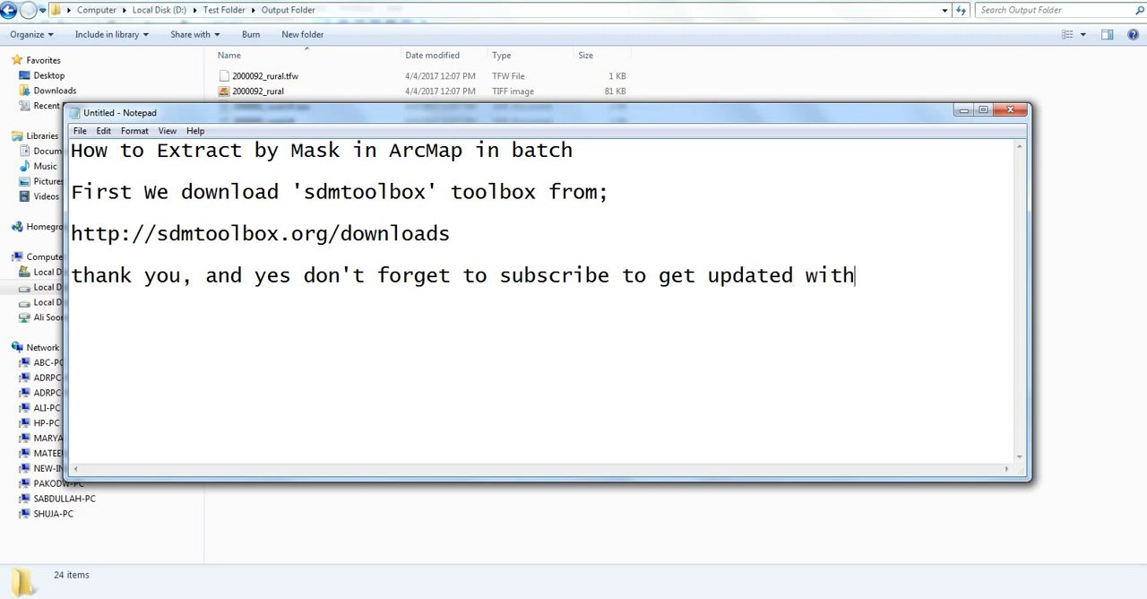
text( my lates)
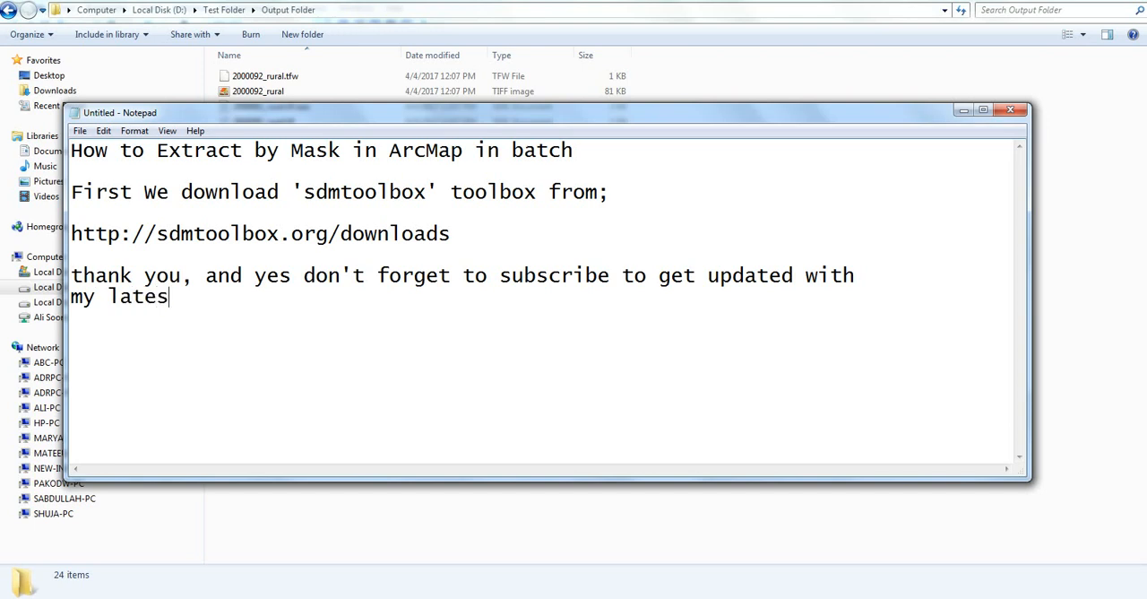
text(t videos f)
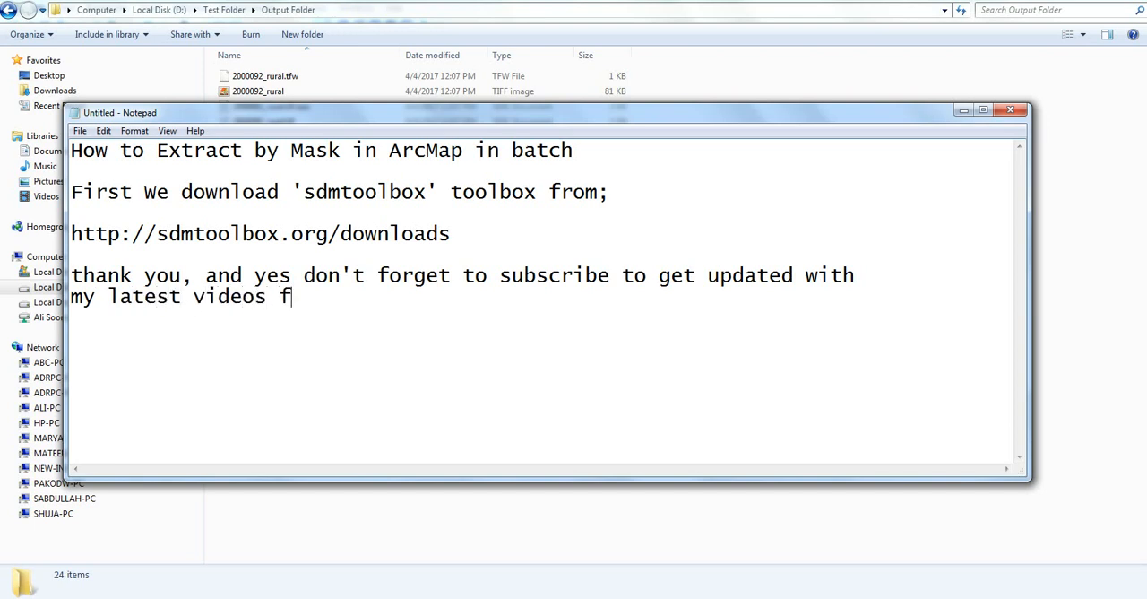
text(or batch p)
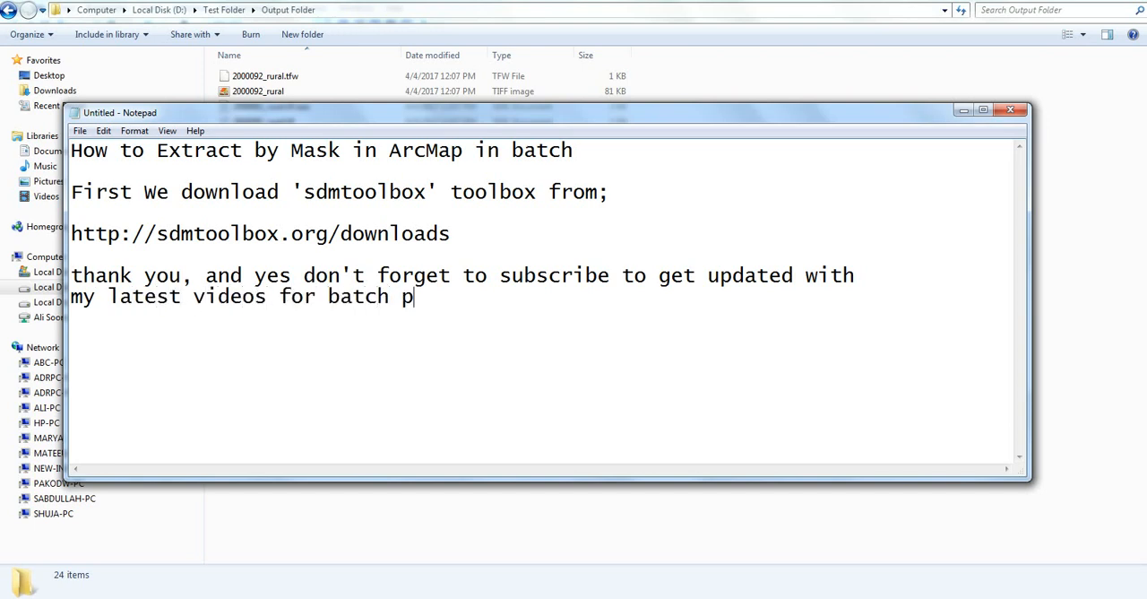
text(rocessing in)
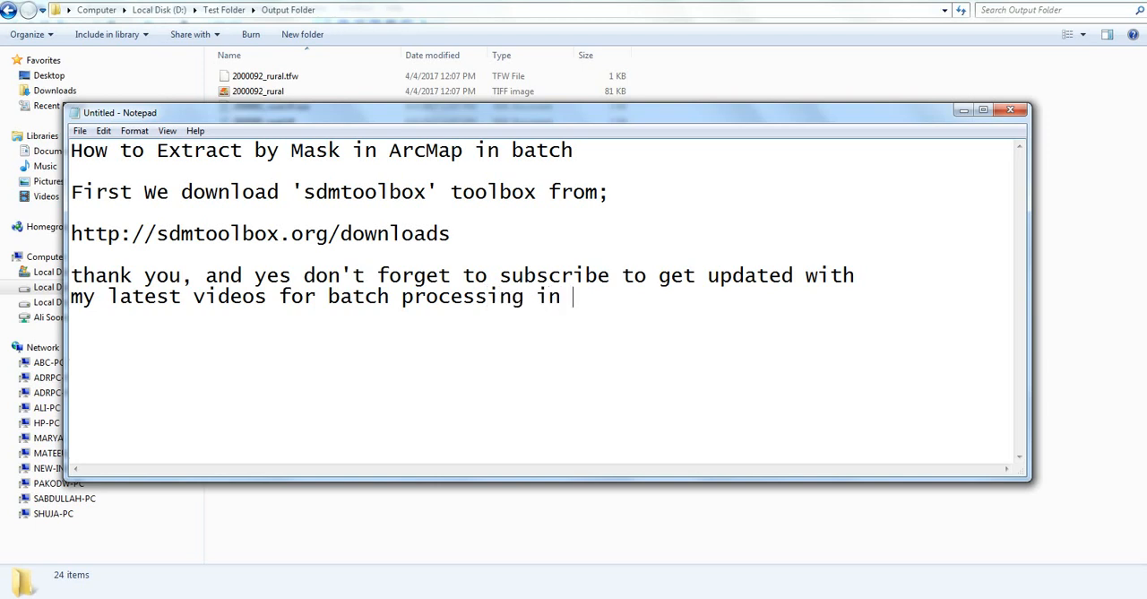
text( ArcMap [A)
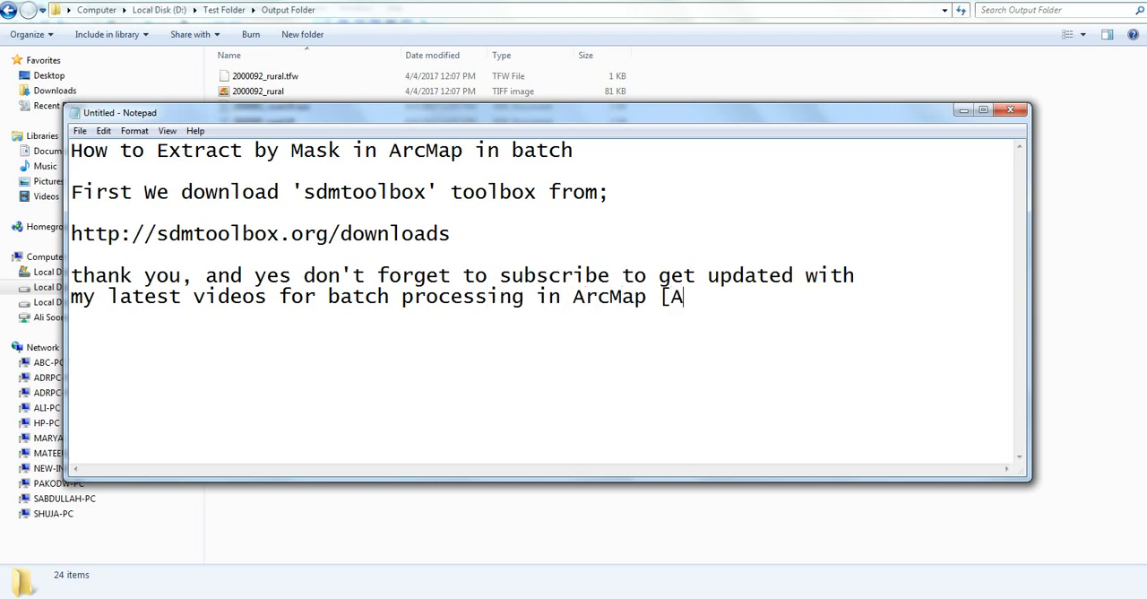
text(rcGIS])
Step: Continue the closing note with "my latest videos for batch processing in ArcMap [ArcGIS]" and add "Thank you" on a new line
key(Return)
text(Thank you)
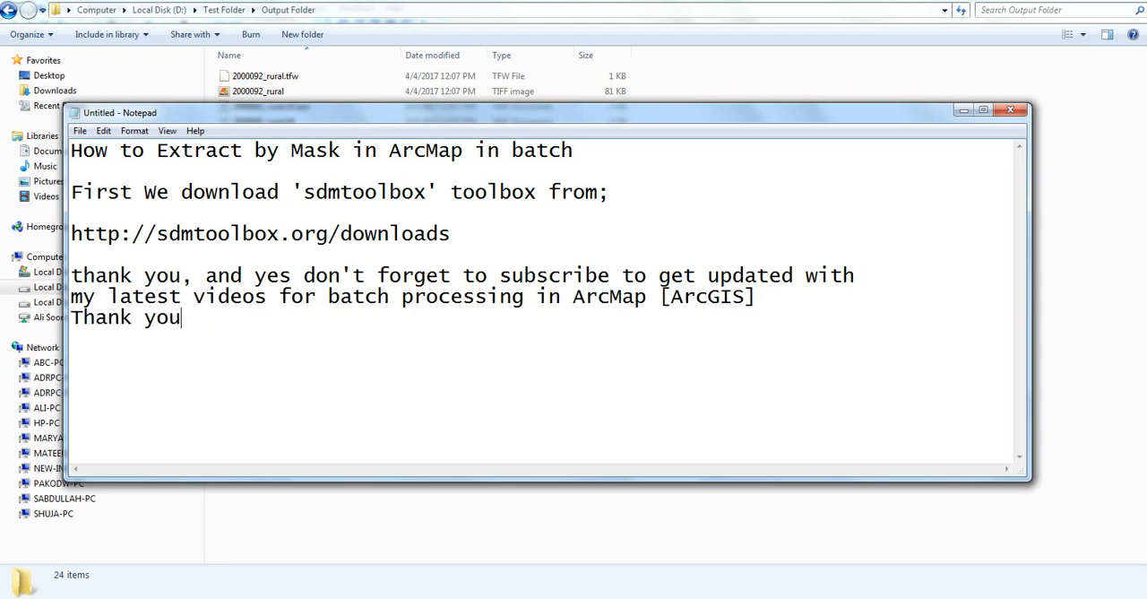